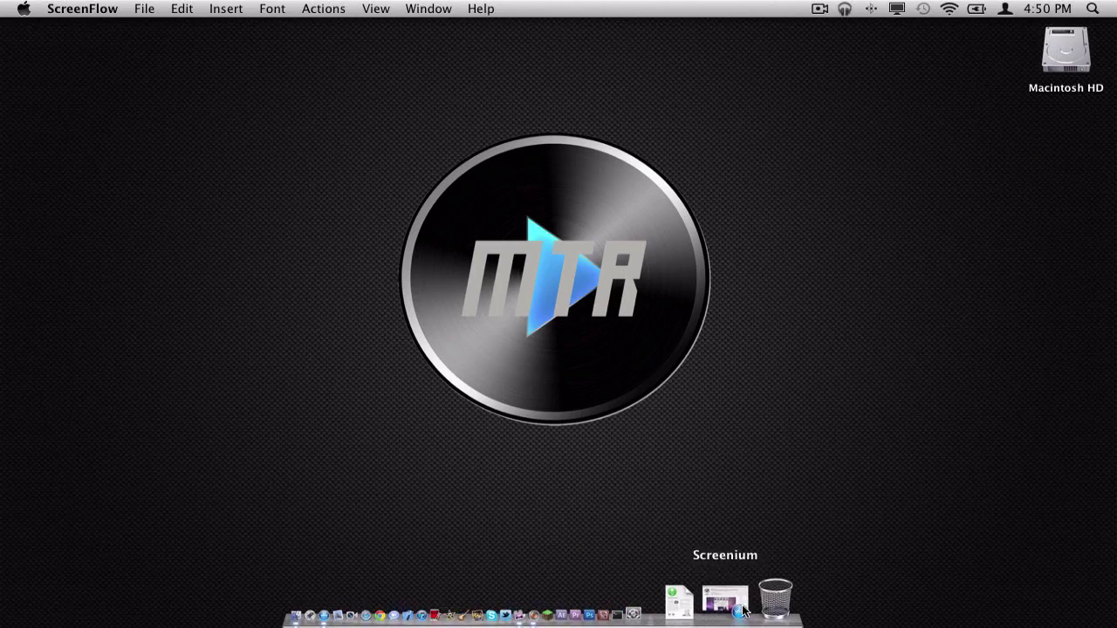
Bring back Screenium's App Store page and expand the full version 2.1 changelog
left_click(742, 611)
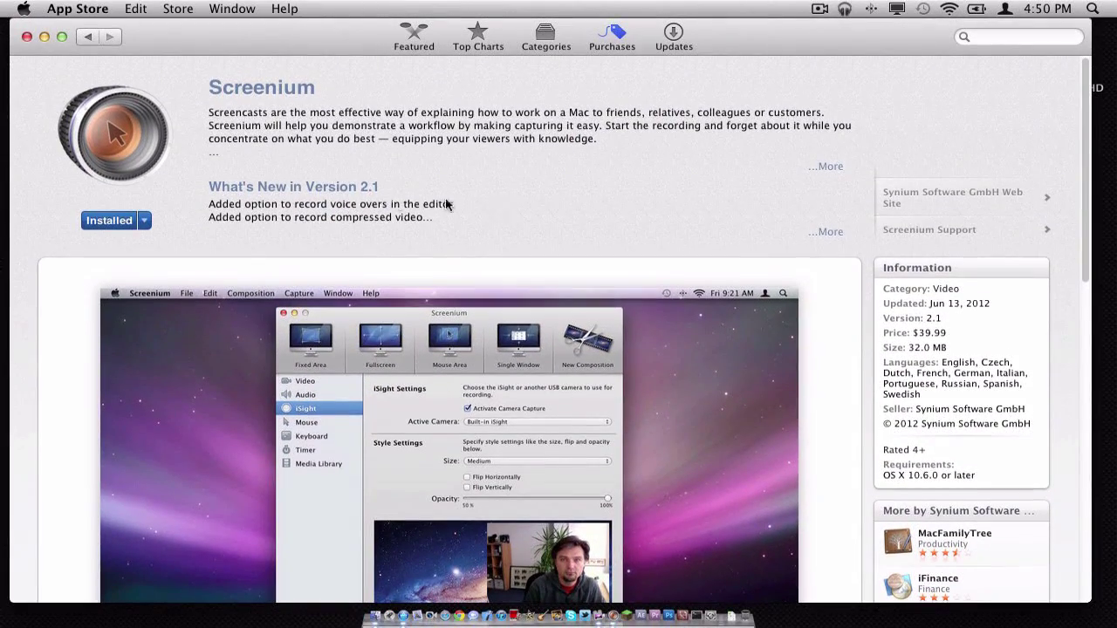
scroll(648, 164, "down", 3)
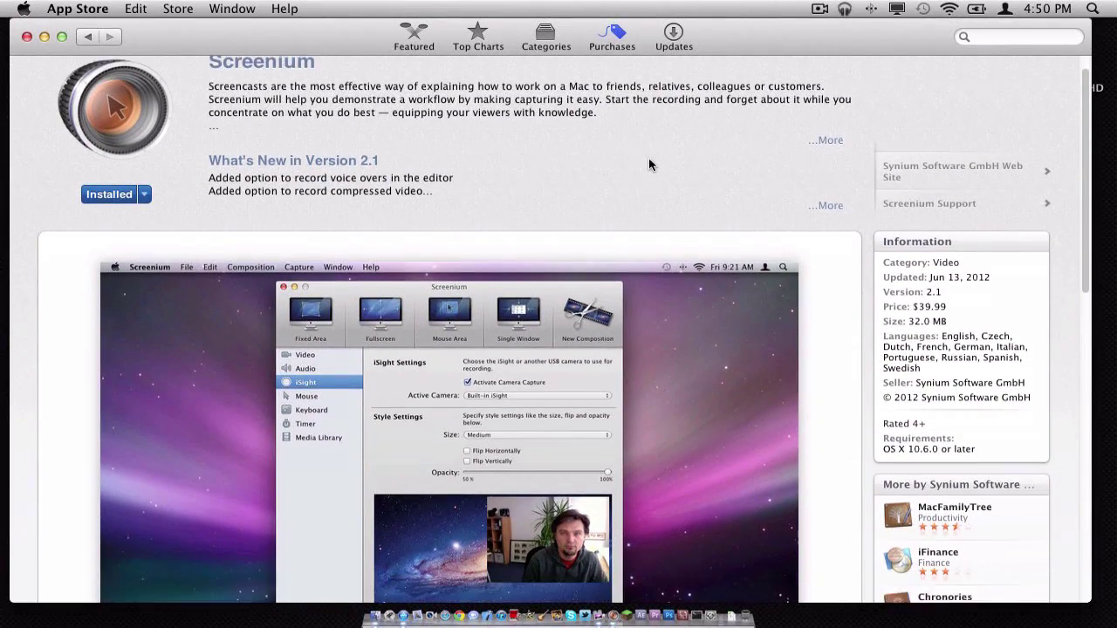
scroll(649, 164, "up", 3)
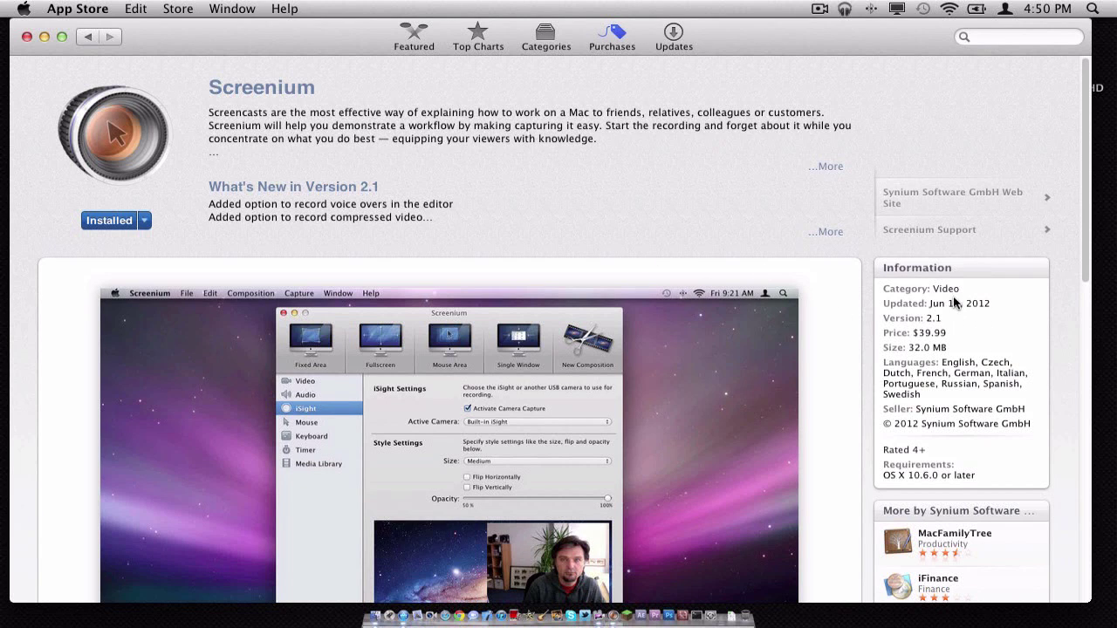
scroll(620, 176, "down", 1)
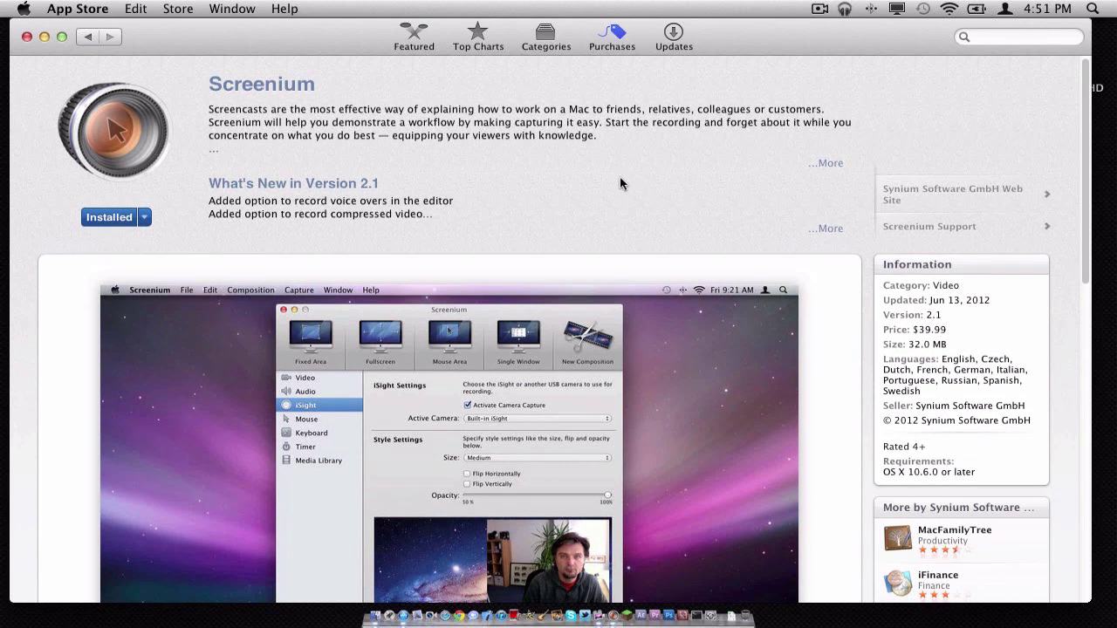
left_click(827, 228)
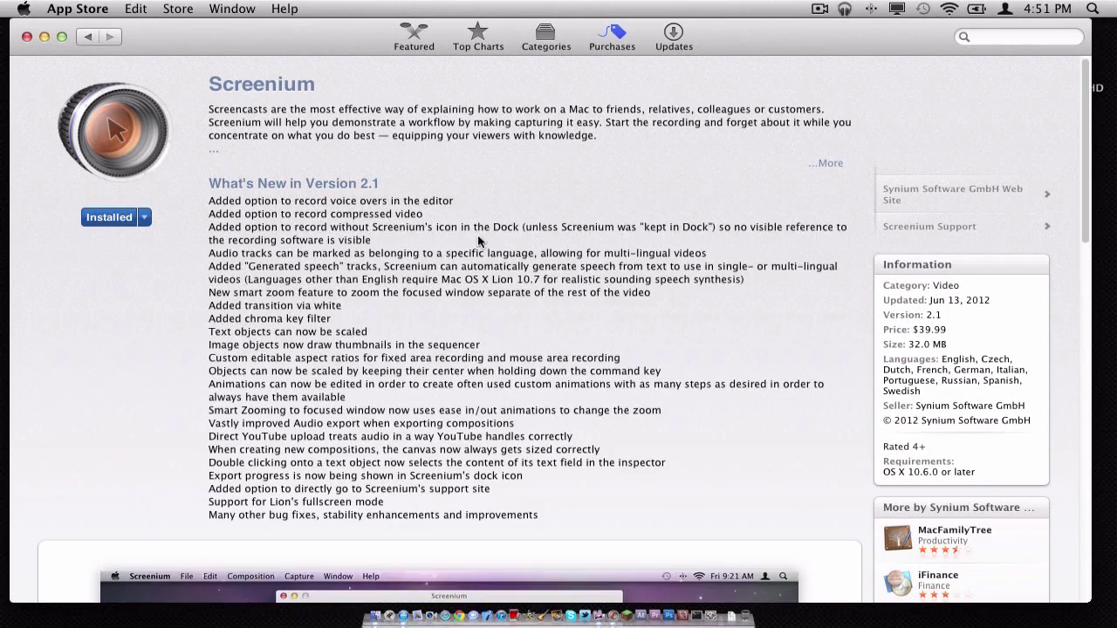
scroll(415, 375, "down", 5)
scroll(415, 375, "up", 5)
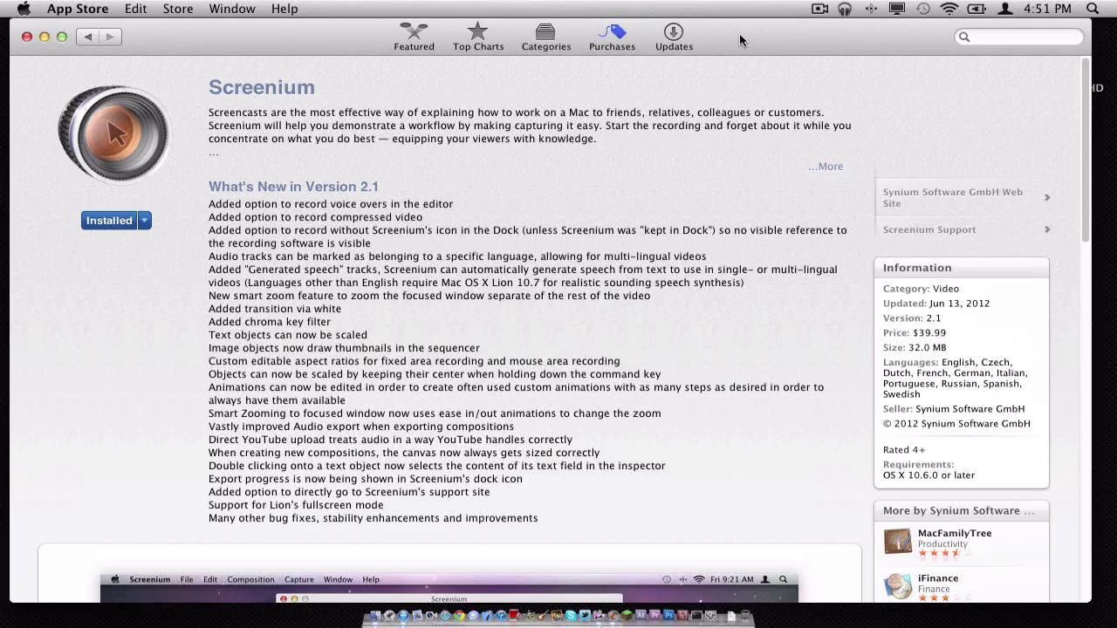
Read through the version 2.1 changelog, then close the App Store window
left_click_drag(739, 33, 741, 33)
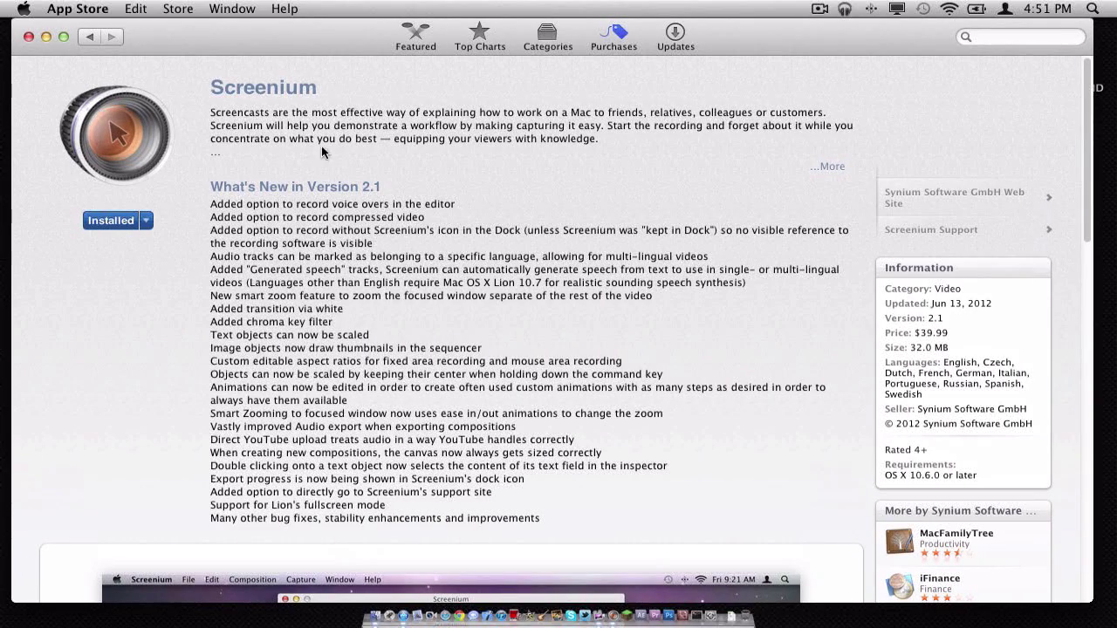
scroll(954, 193, "down", 3)
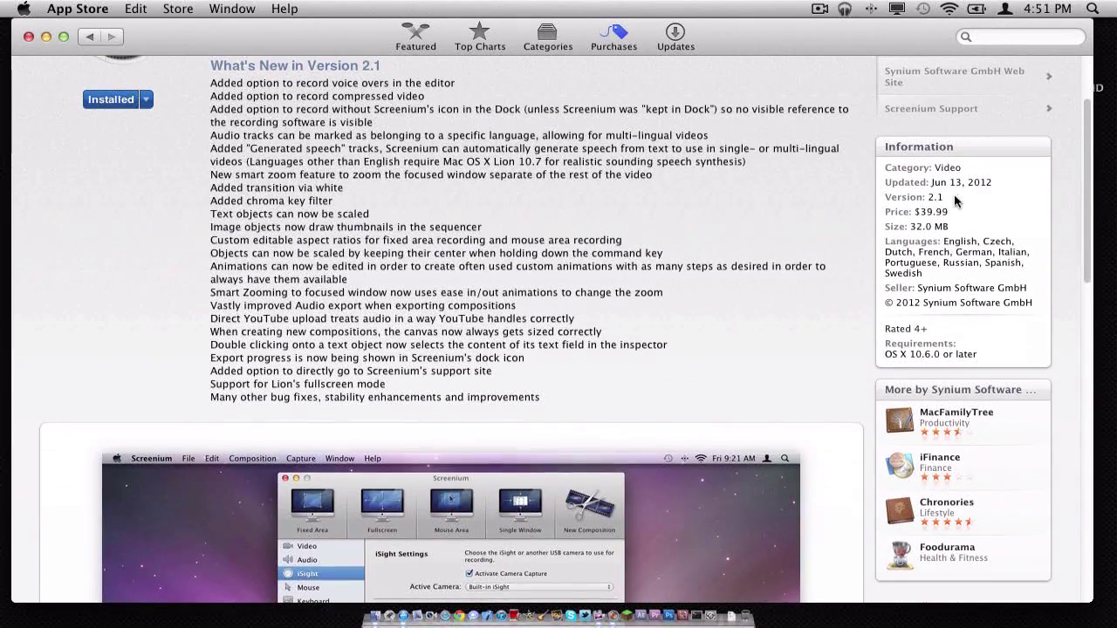
scroll(709, 172, "up", 3)
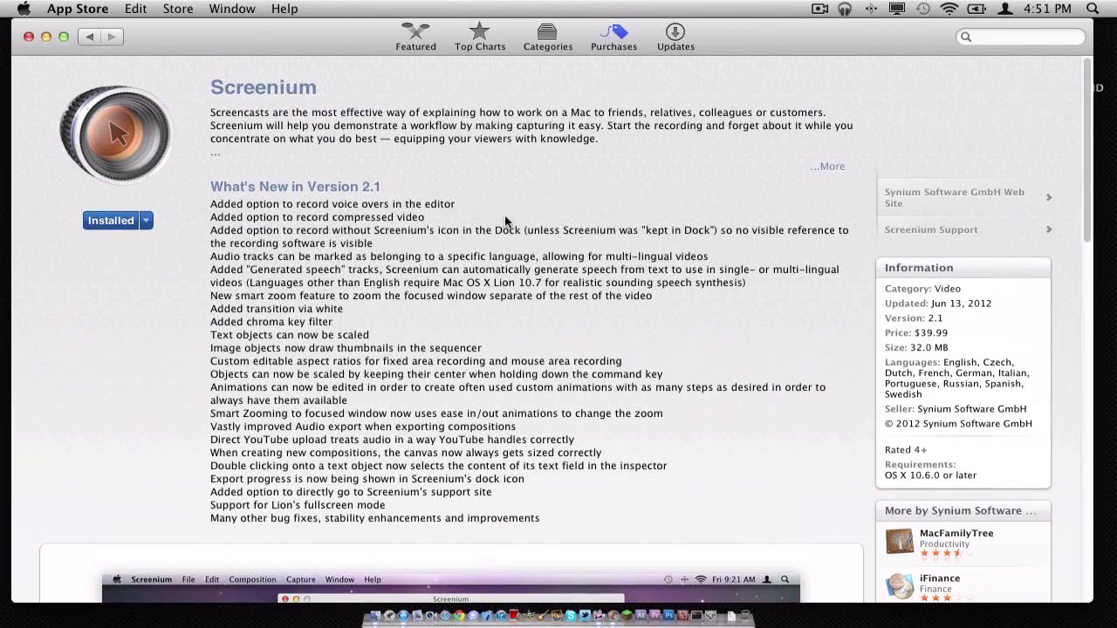
left_click_drag(748, 31, 770, 32)
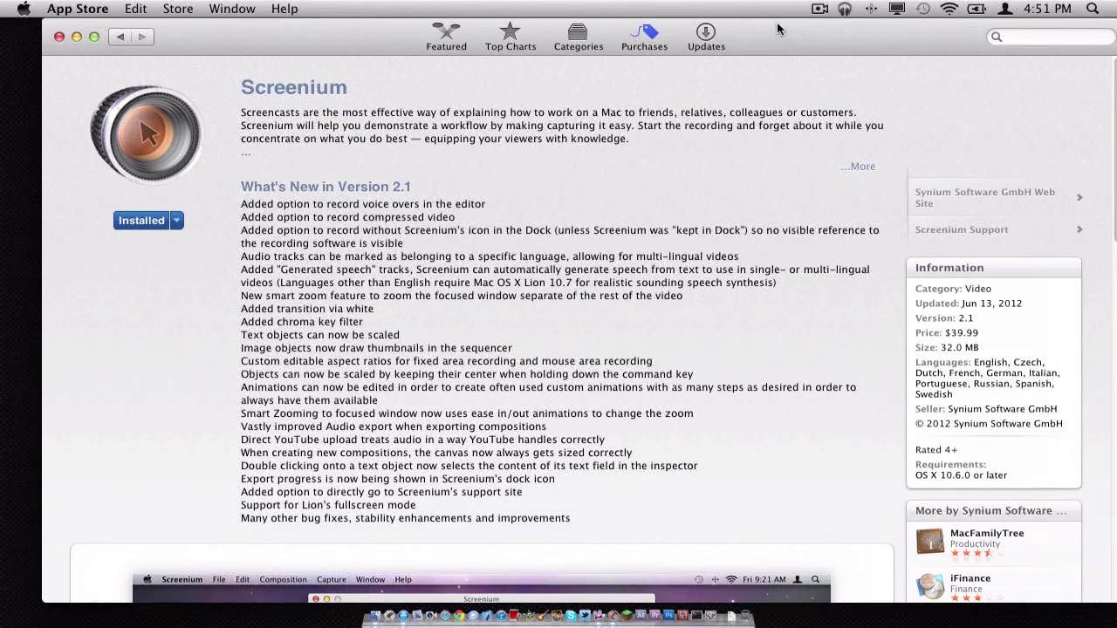
scroll(773, 338, "down", 1)
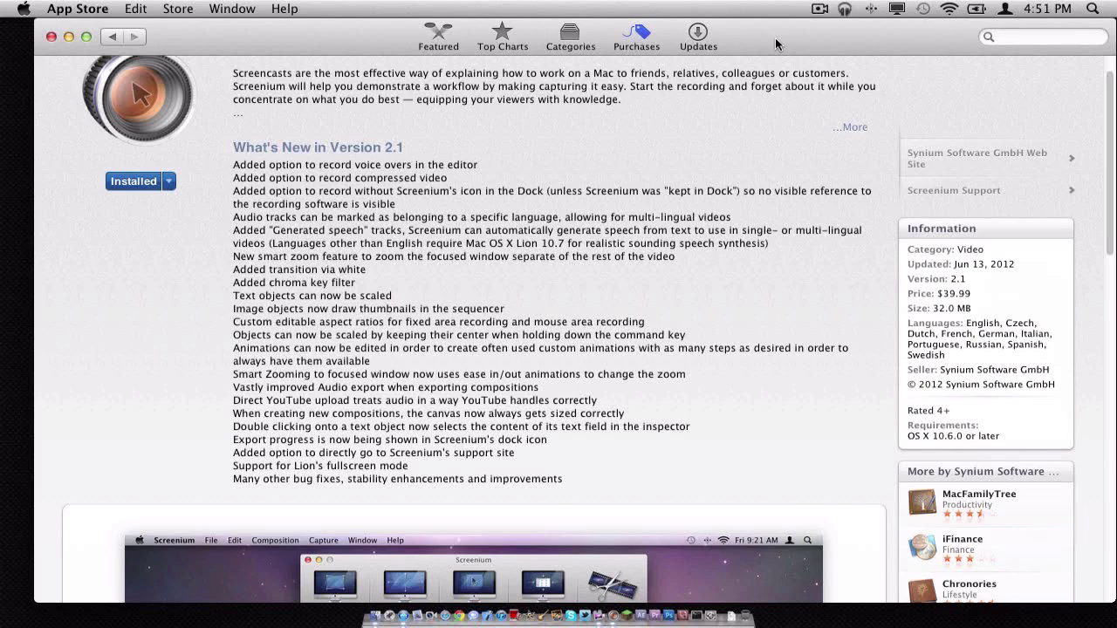
scroll(334, 333, "down", 1)
scroll(331, 327, "down", 10)
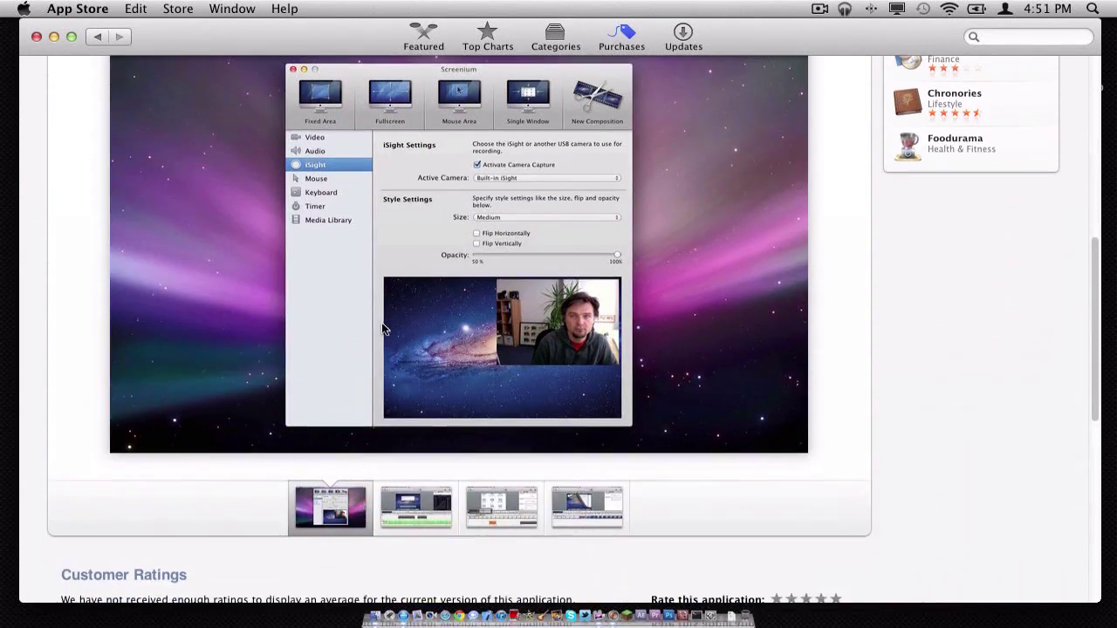
scroll(381, 322, "up", 2)
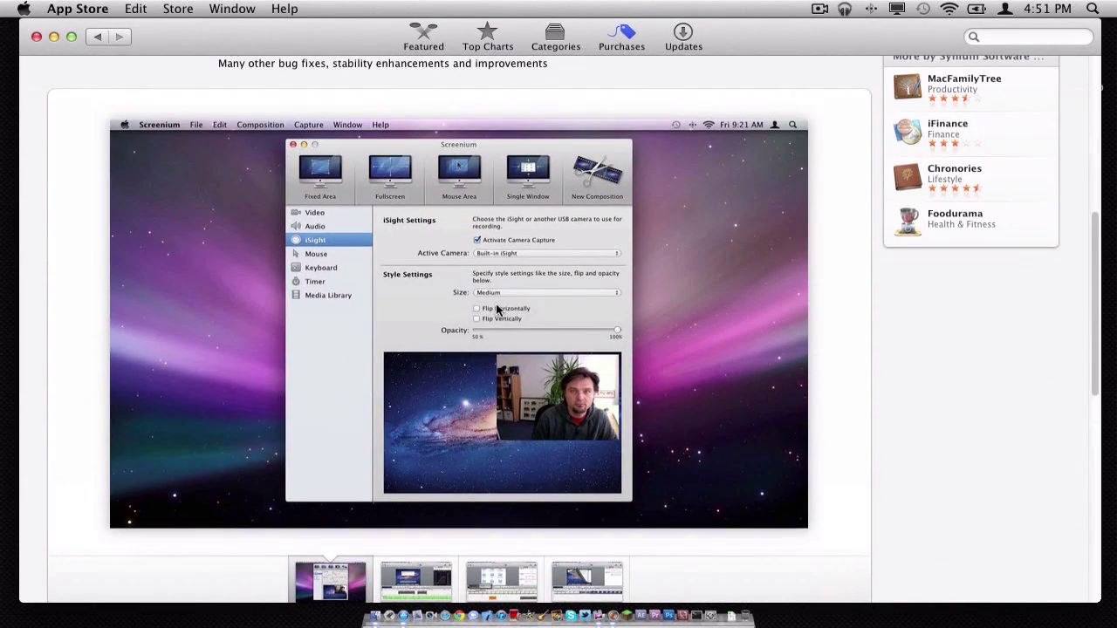
scroll(499, 316, "up", 9)
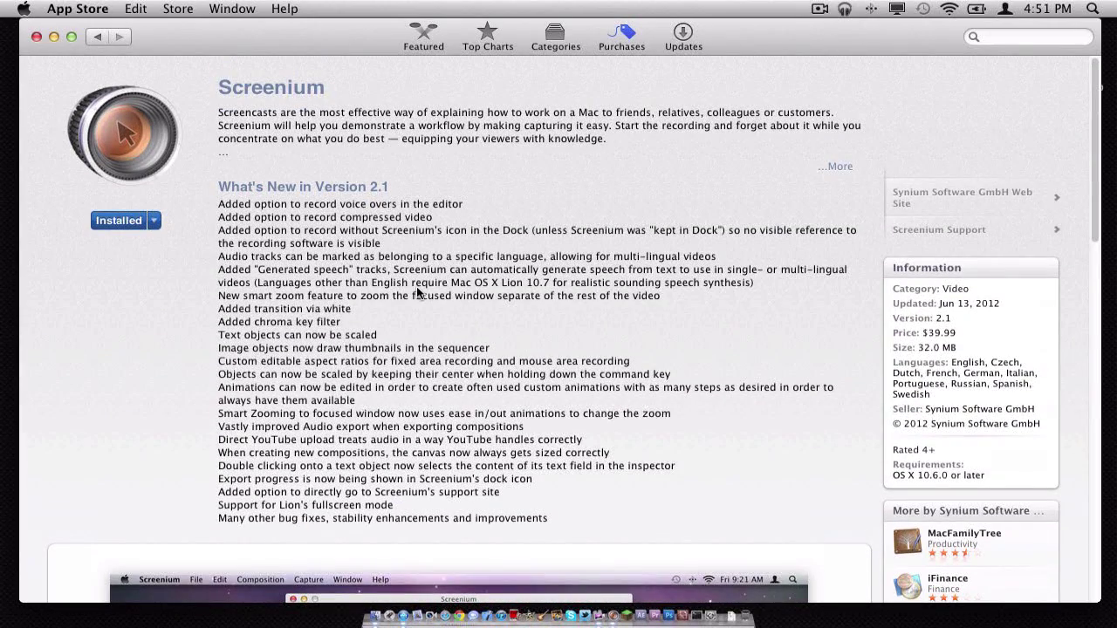
left_click_drag(240, 35, 242, 32)
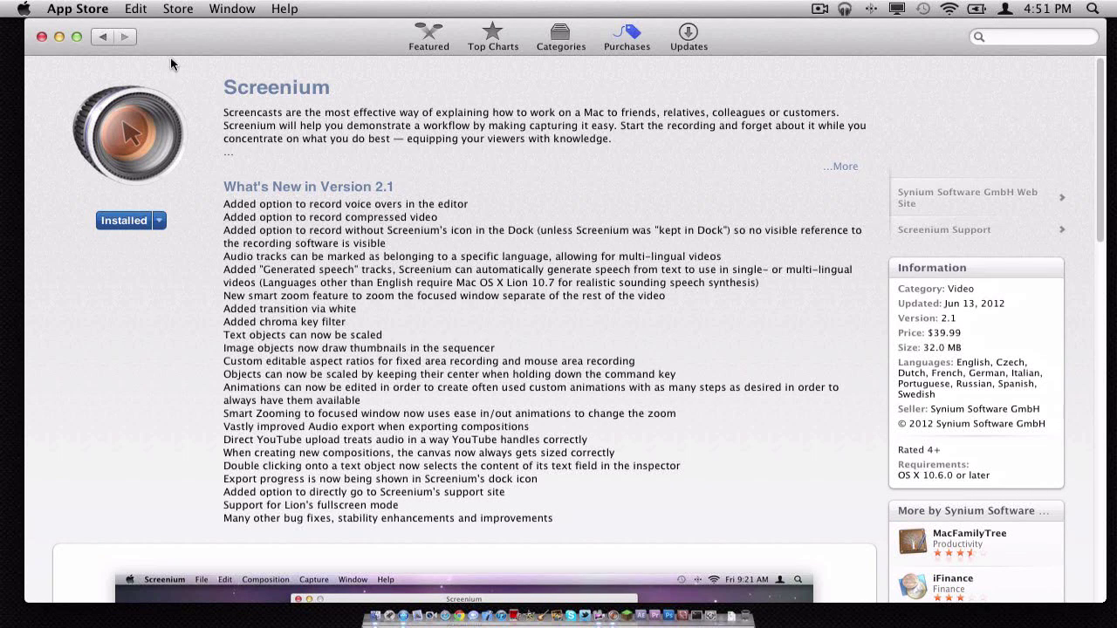
left_click(41, 36)
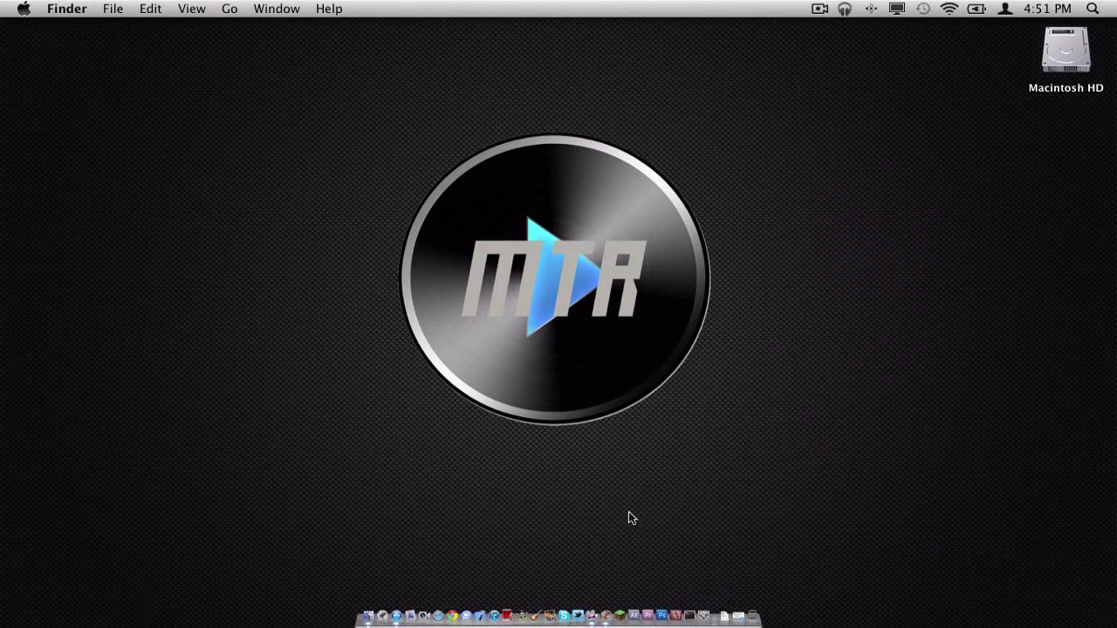
Open Screenium's main window from its Dock icon and position it on screen
right_click(601, 600)
left_click(608, 615)
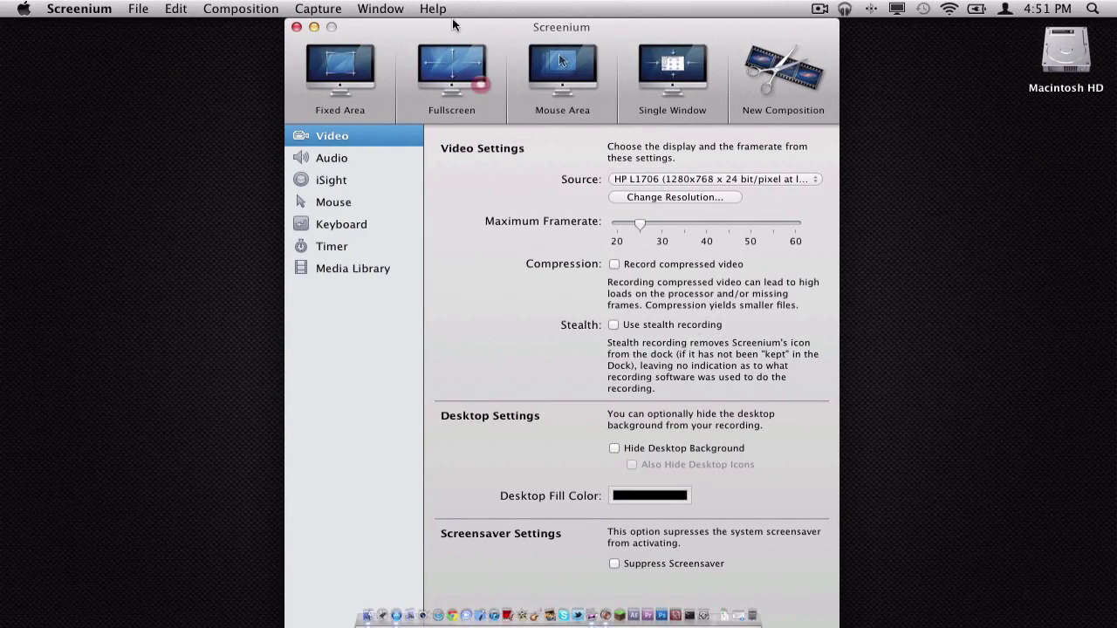
left_click_drag(454, 26, 497, 13)
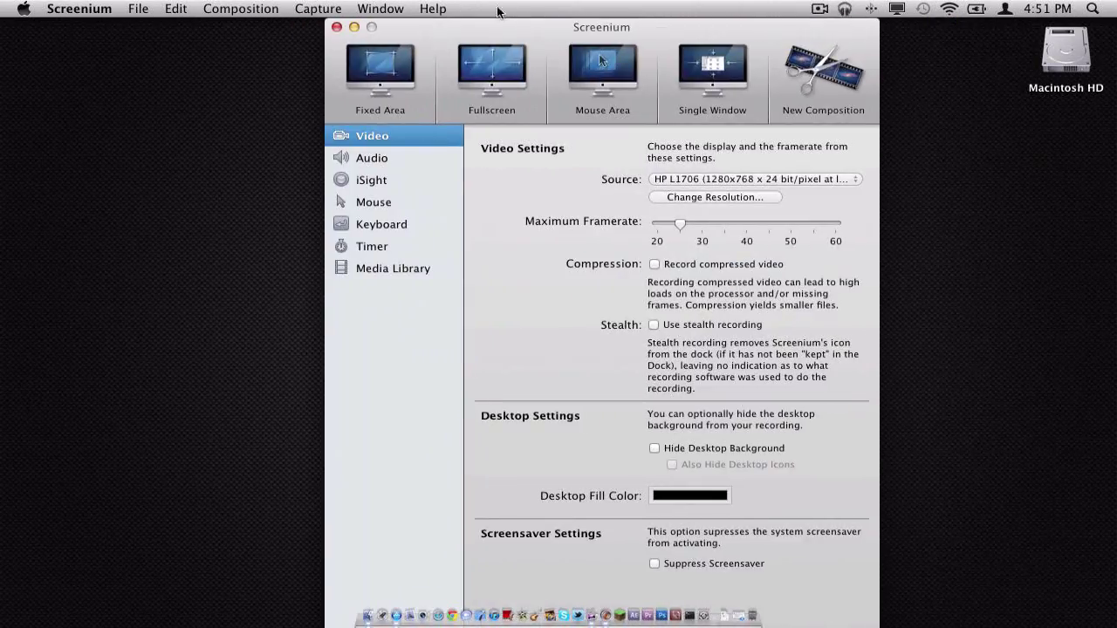
left_click_drag(394, 22, 300, 20)
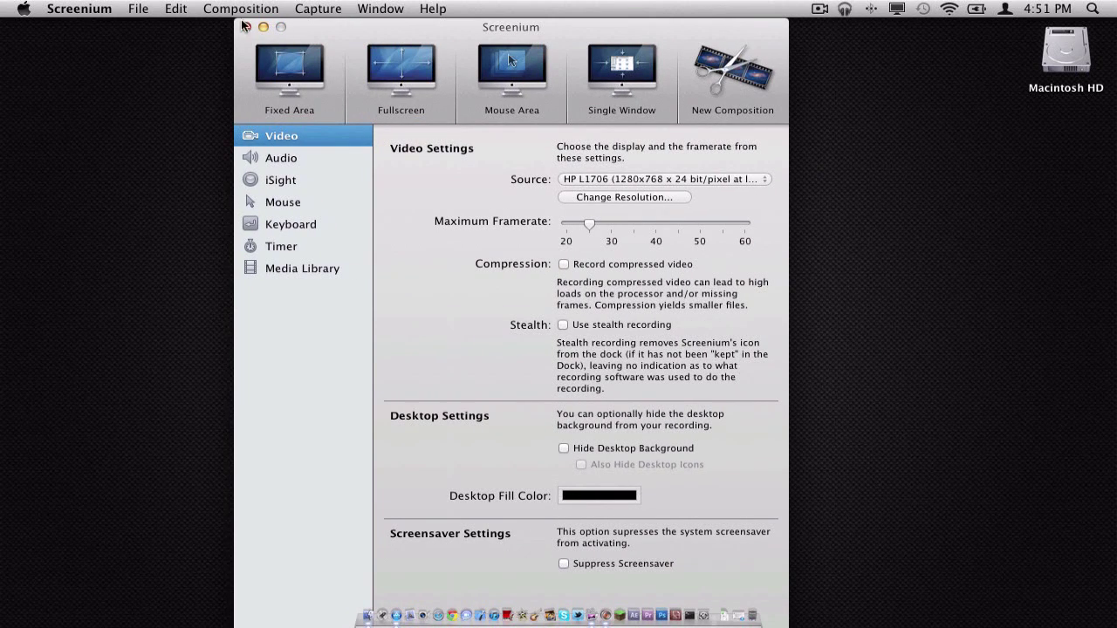
left_click_drag(400, 28, 450, 28)
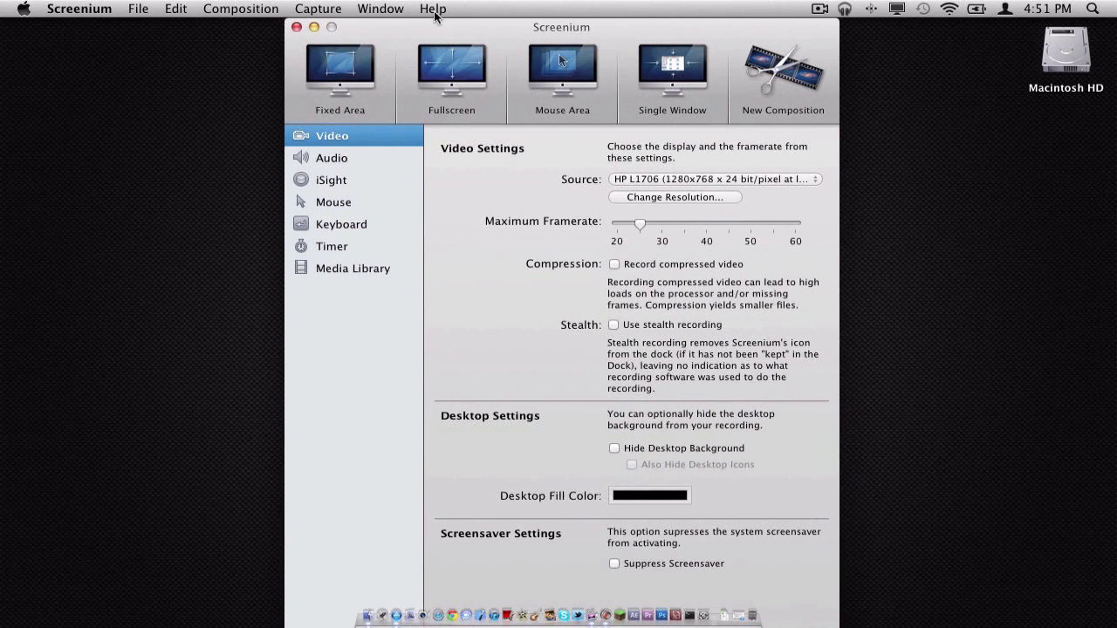
mouse_move(598, 50)
left_click_drag(614, 27, 417, 4)
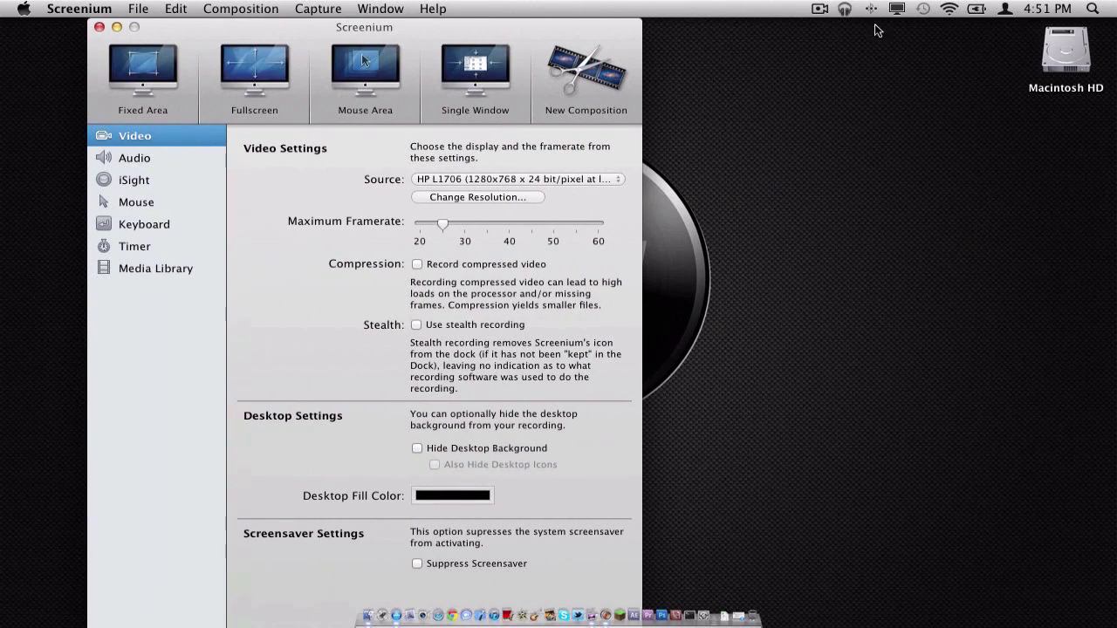
mouse_move(356, 51)
left_click_drag(419, 22, 593, 28)
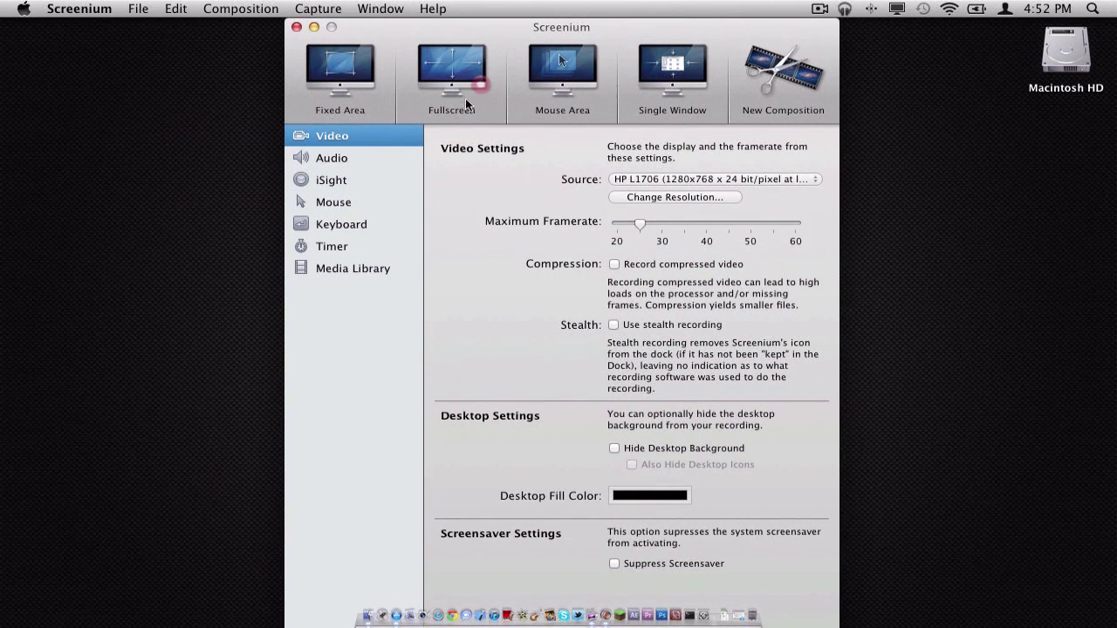
left_click_drag(443, 21, 400, 20)
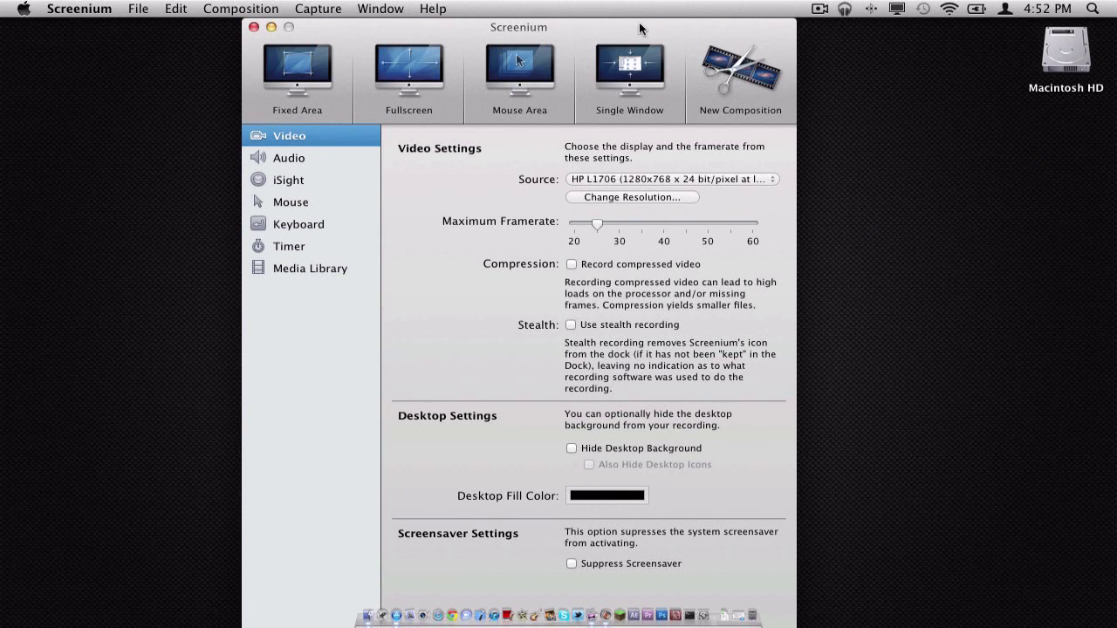
left_click_drag(639, 24, 674, 25)
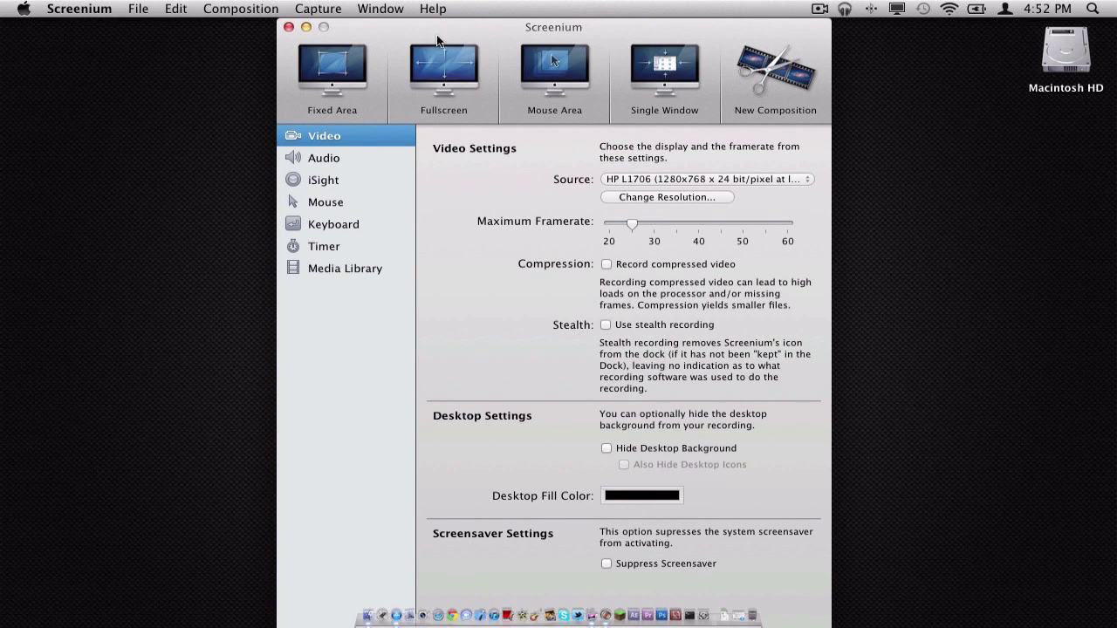
left_click_drag(423, 29, 400, 29)
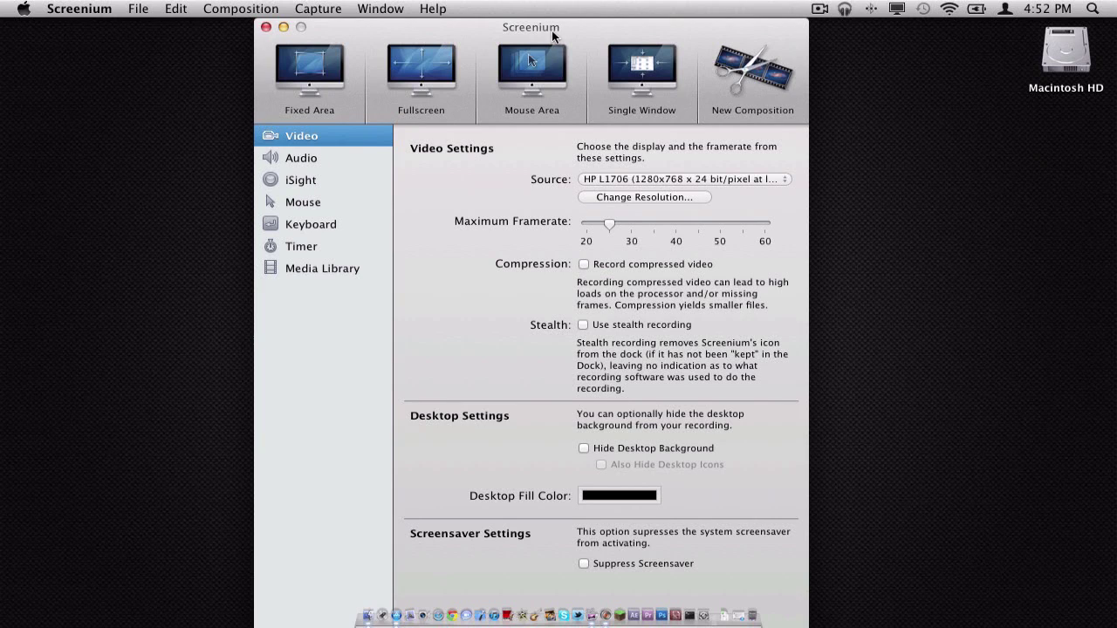
left_click_drag(551, 35, 515, 35)
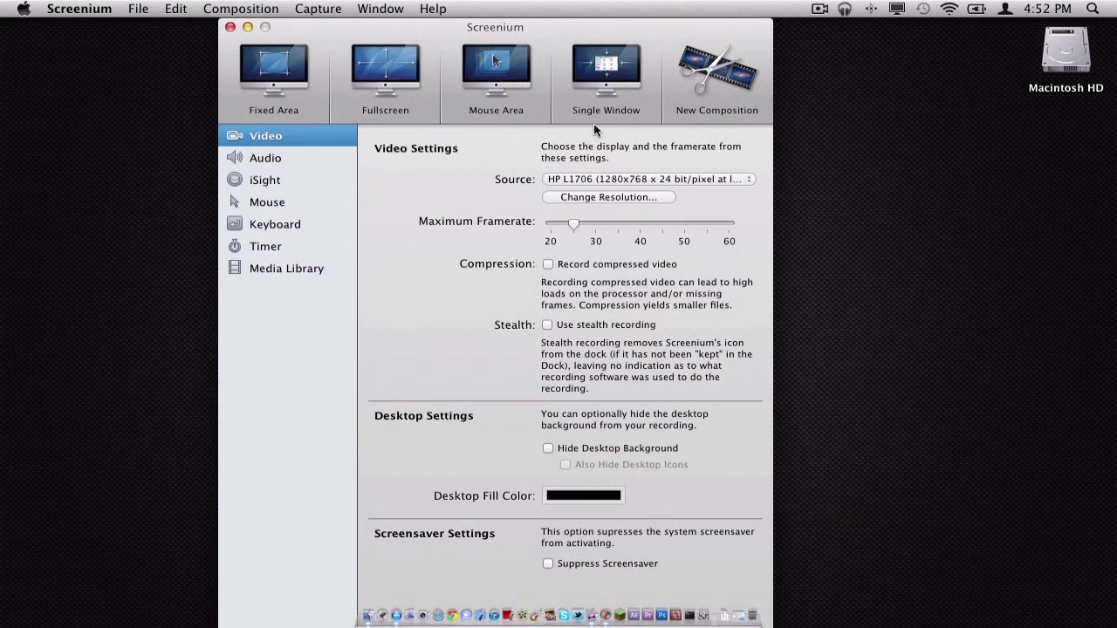
left_click(578, 181)
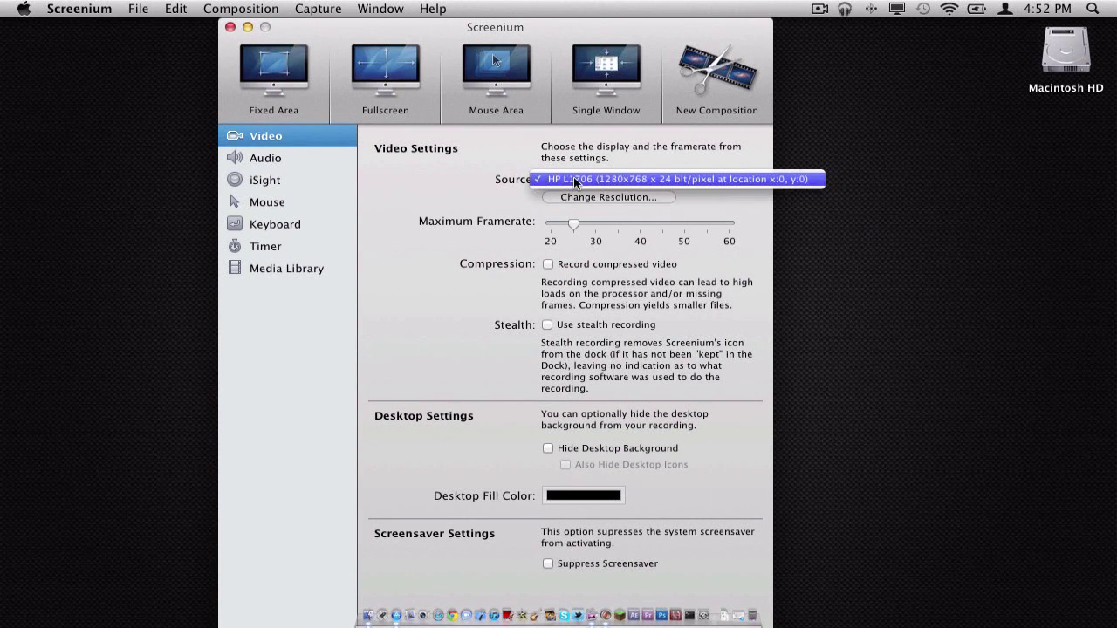
left_click(471, 179)
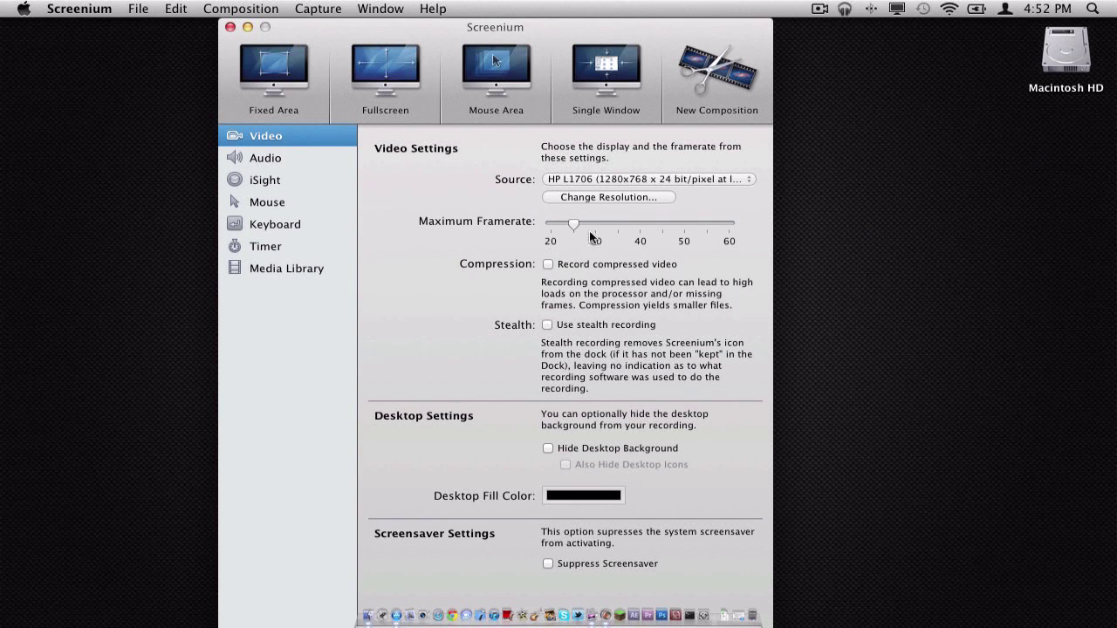
left_click_drag(575, 225, 623, 225)
left_click_drag(611, 26, 672, 7)
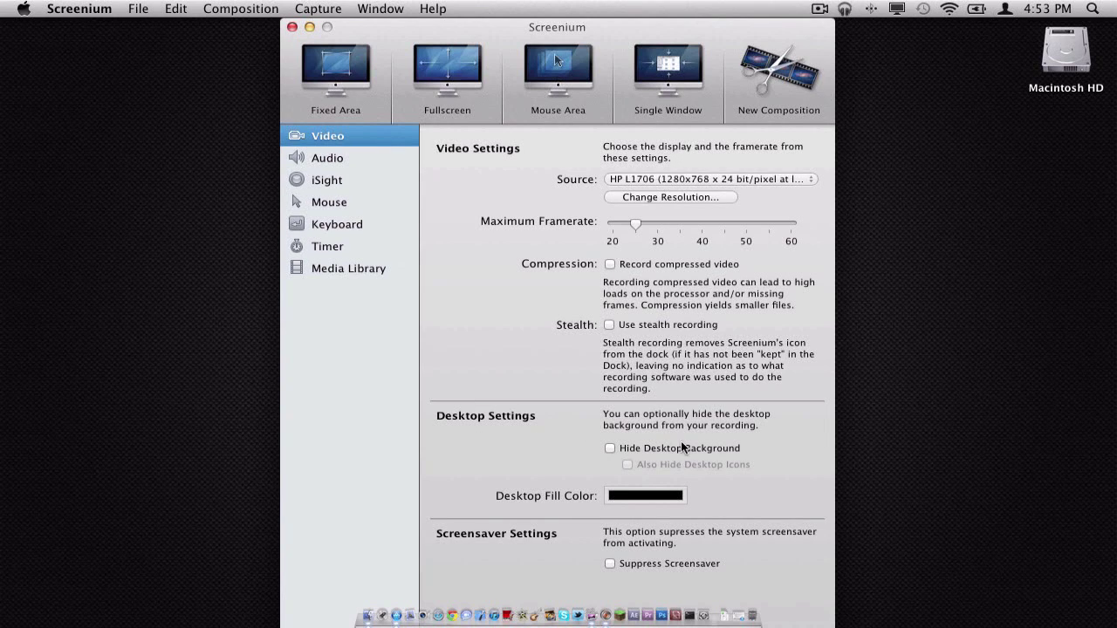
left_click(608, 447)
left_click(625, 493)
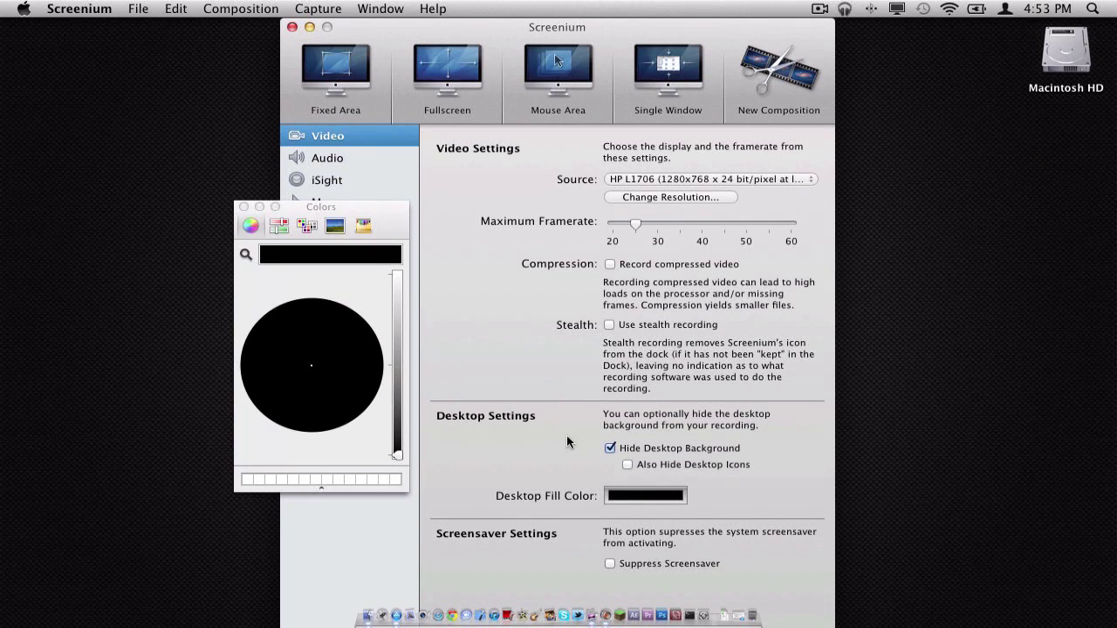
left_click(210, 208)
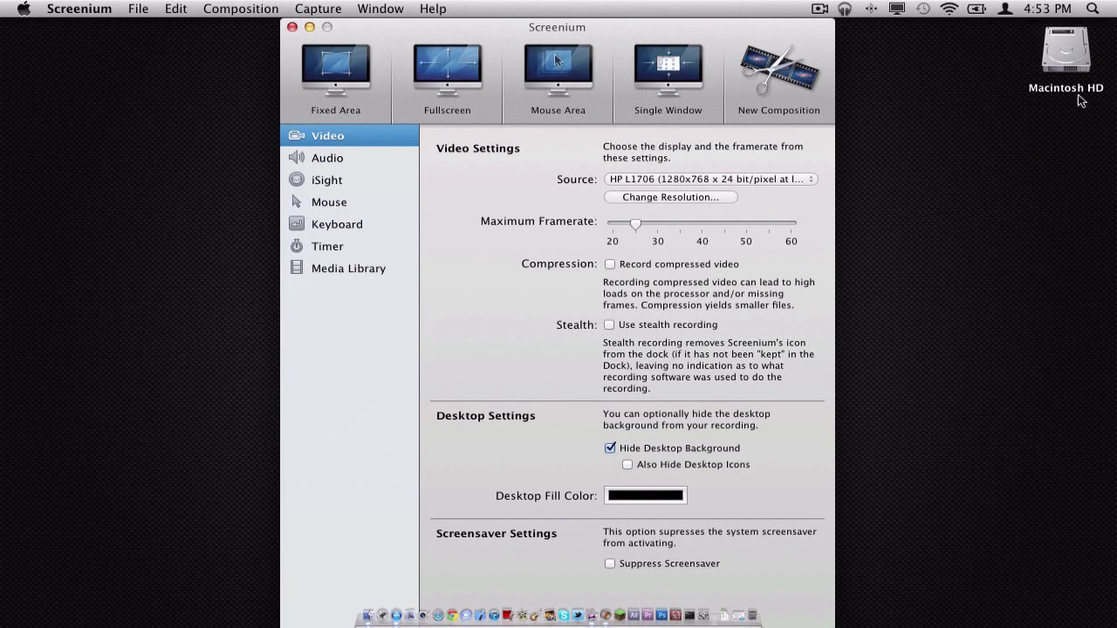
left_click(609, 448)
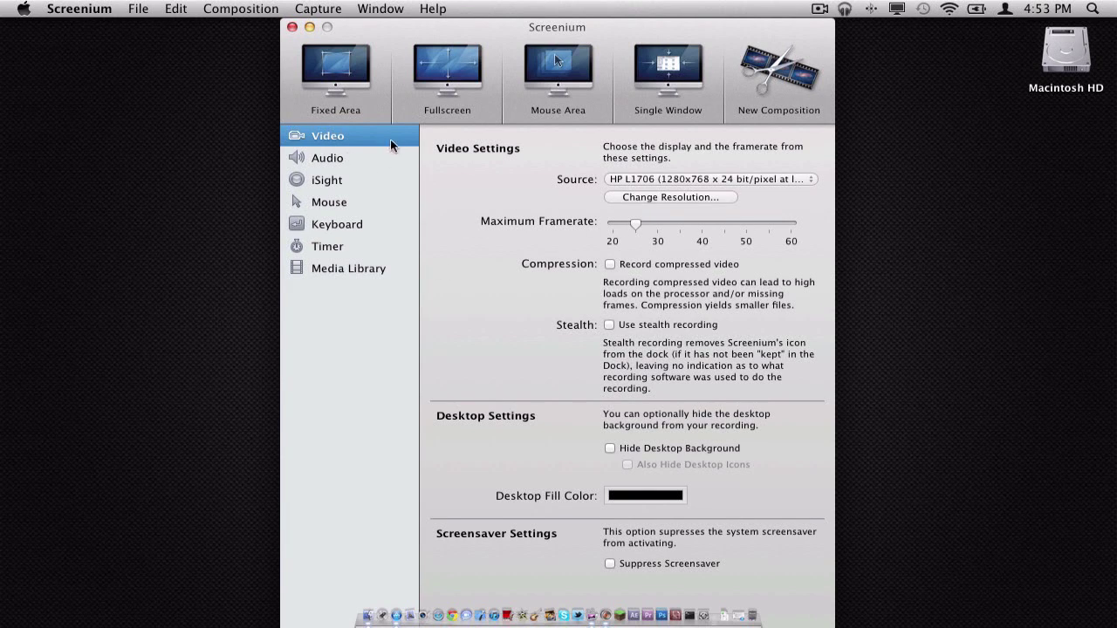
left_click(367, 160)
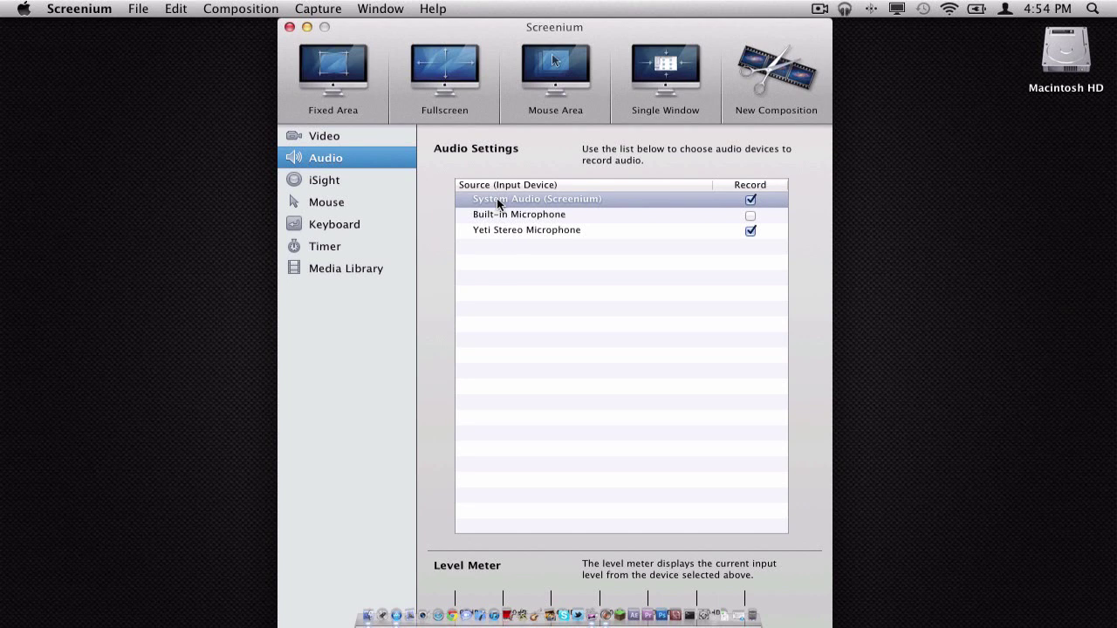
Select the System Audio (Screenium) source, then bring up the iSight camera settings
left_click(497, 202)
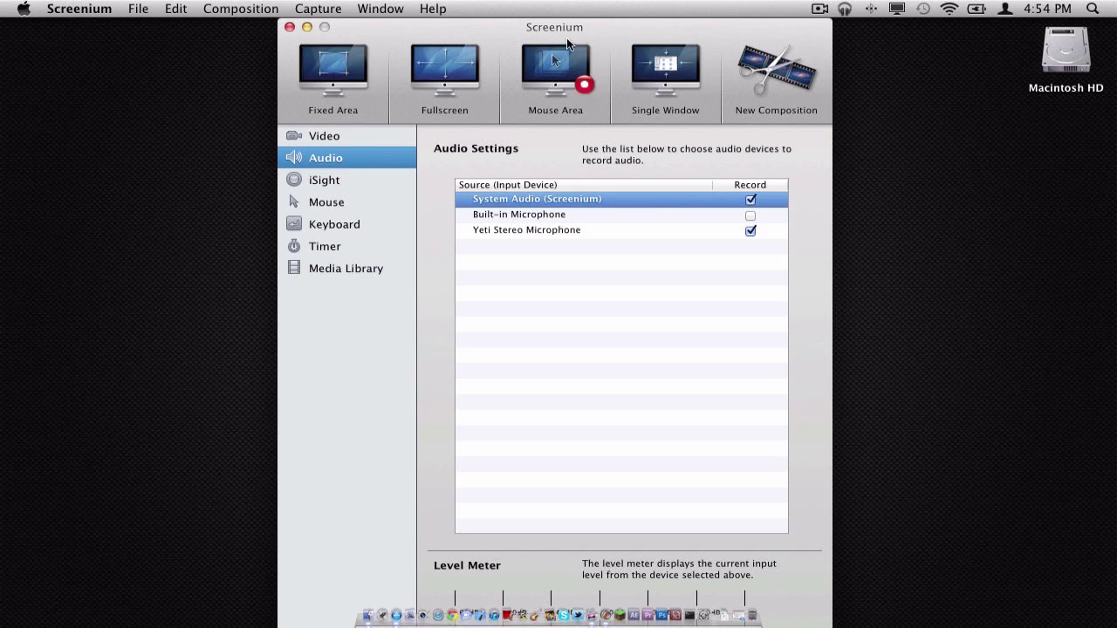
left_click_drag(595, 27, 638, 23)
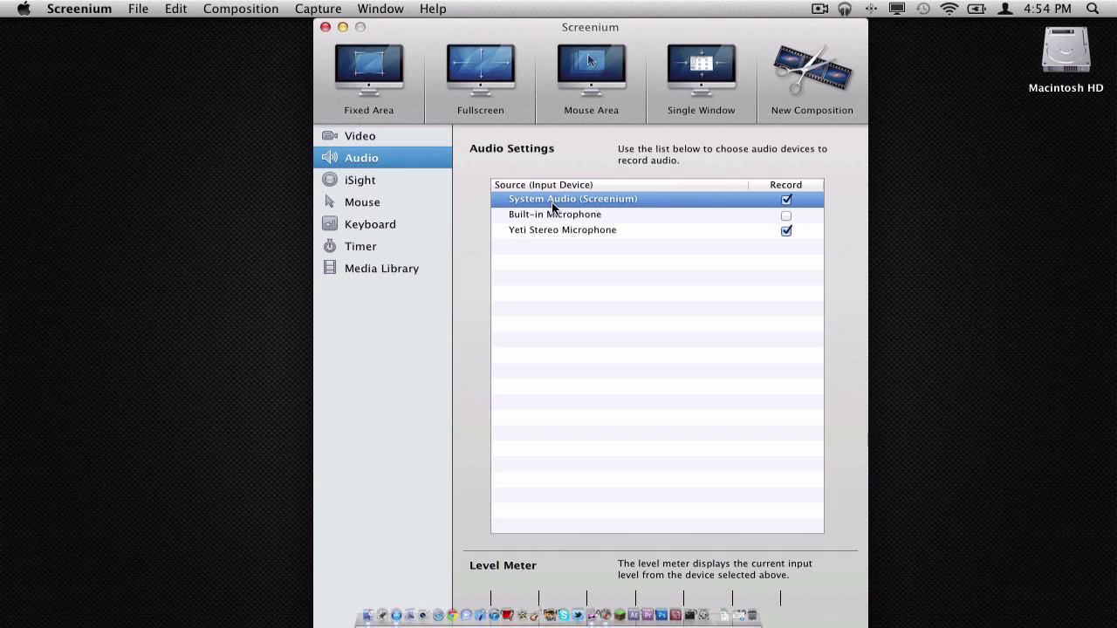
left_click(364, 184)
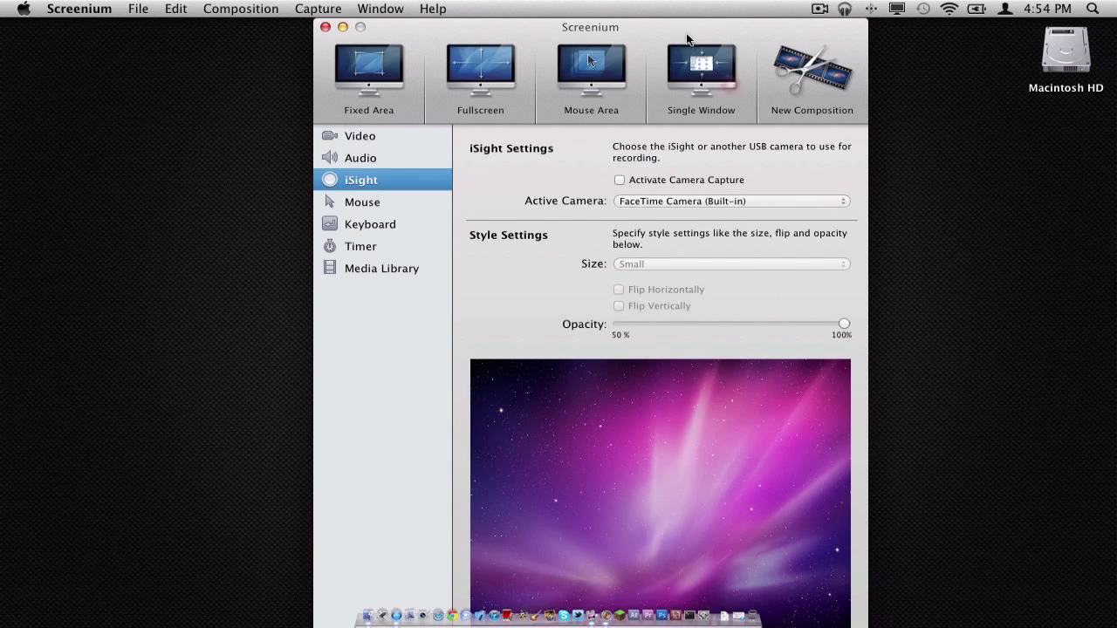
Turn on camera capture and try the Medium and Large overlay sizes, ending on Small
left_click_drag(665, 29, 692, 7)
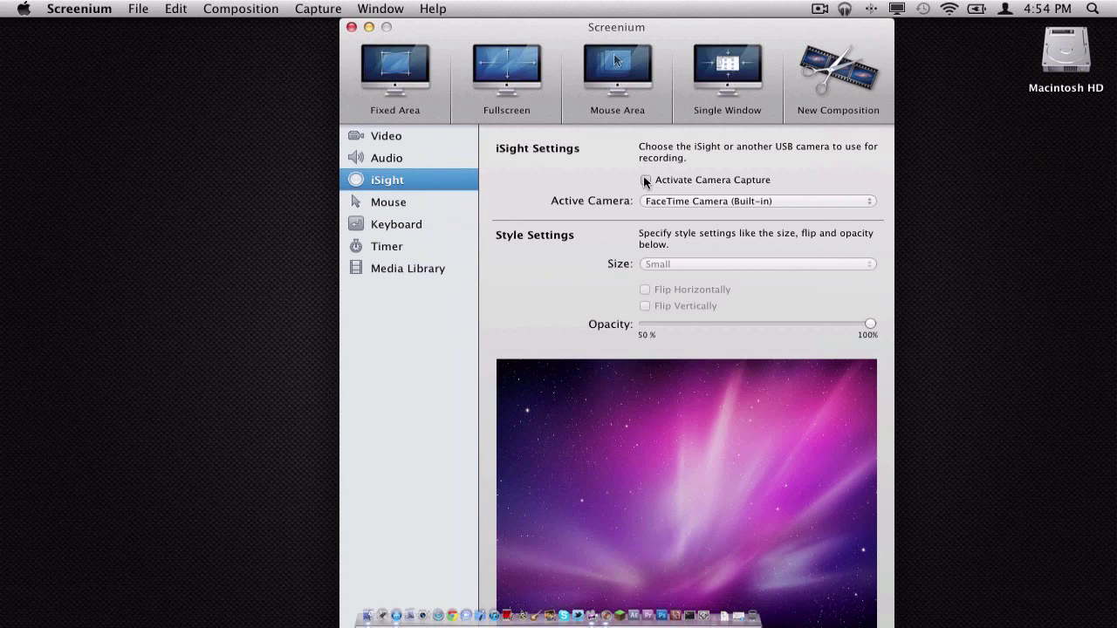
left_click(646, 181)
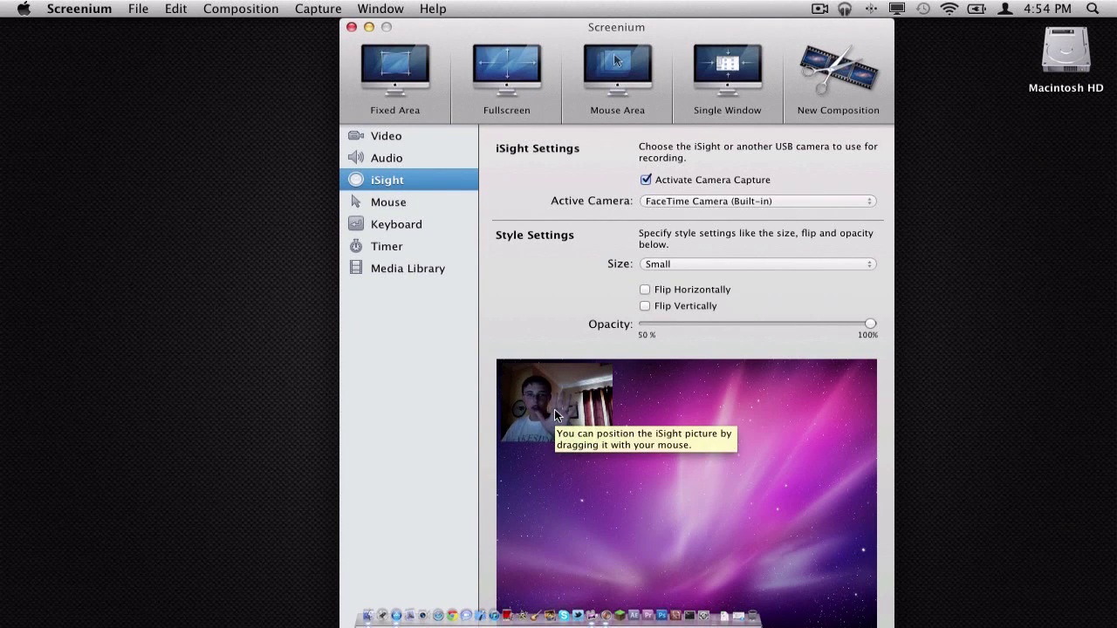
left_click(698, 203)
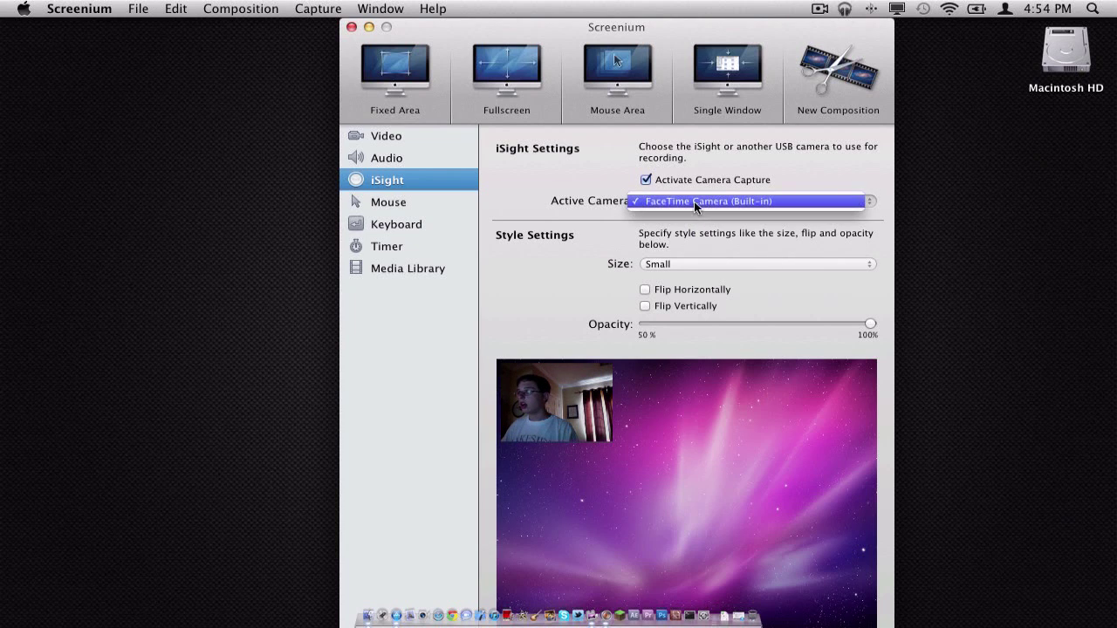
left_click(584, 228)
left_click(677, 263)
left_click(678, 276)
left_click(674, 264)
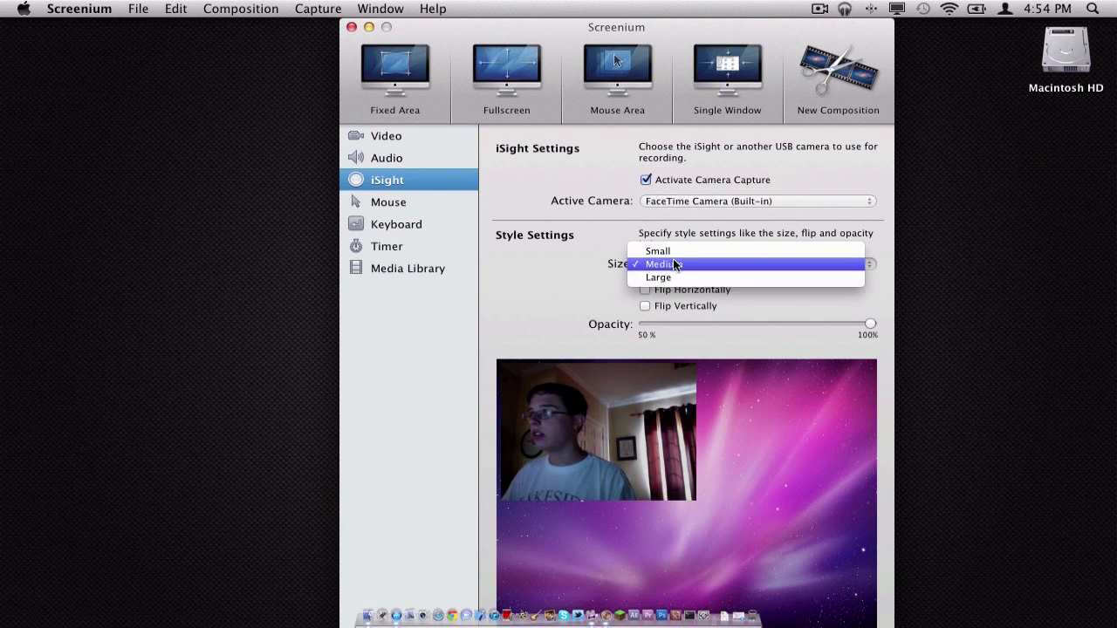
left_click(678, 277)
left_click(677, 263)
left_click(678, 234)
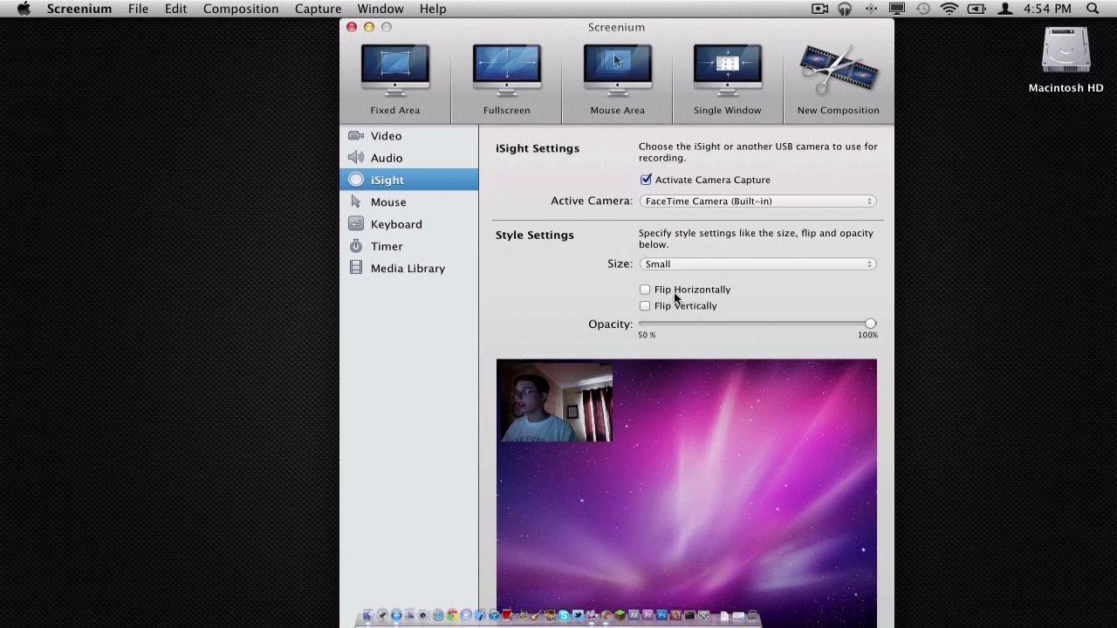
Test overlay position, opacity and horizontal/vertical flips, then switch camera capture back off
left_click_drag(602, 406, 440, 309)
left_click_drag(796, 323, 918, 318)
left_click(650, 290)
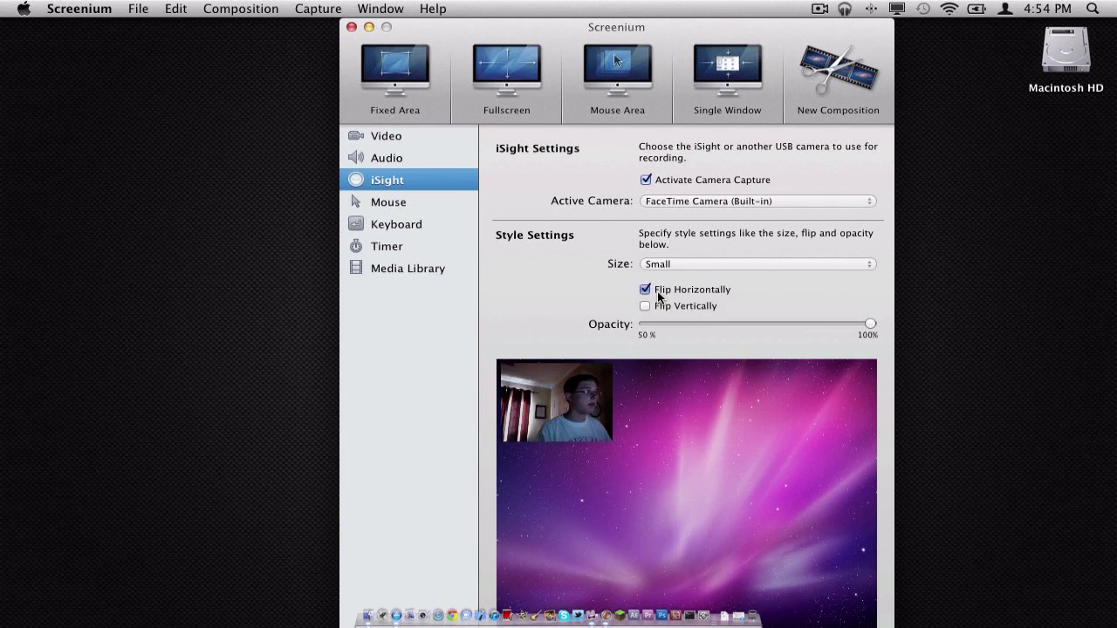
left_click(650, 290)
left_click(653, 305)
left_click(656, 305)
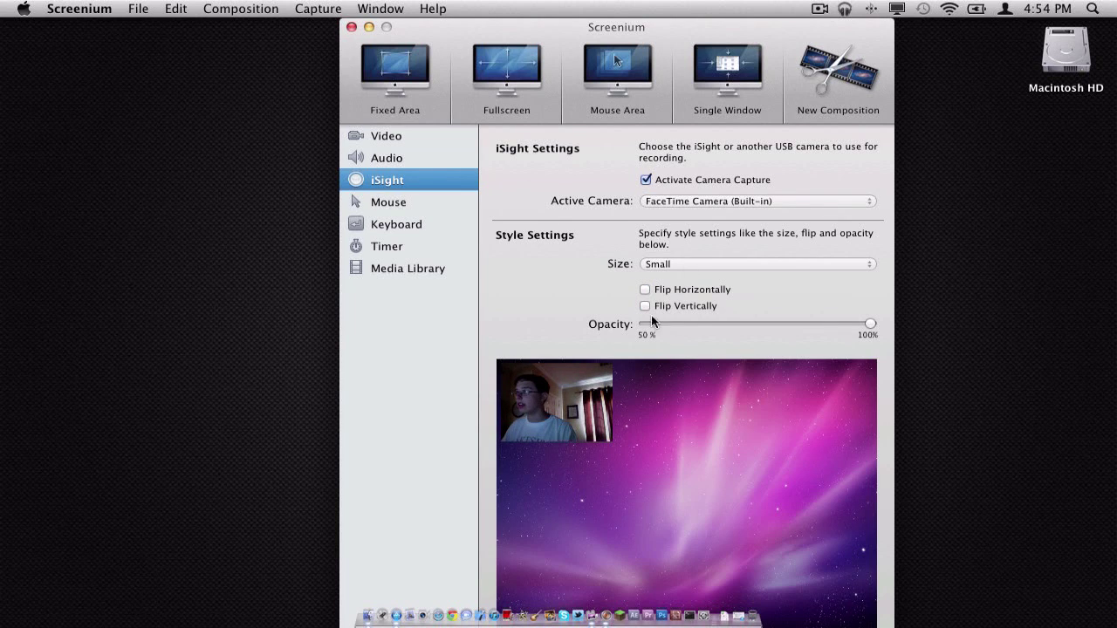
left_click(646, 180)
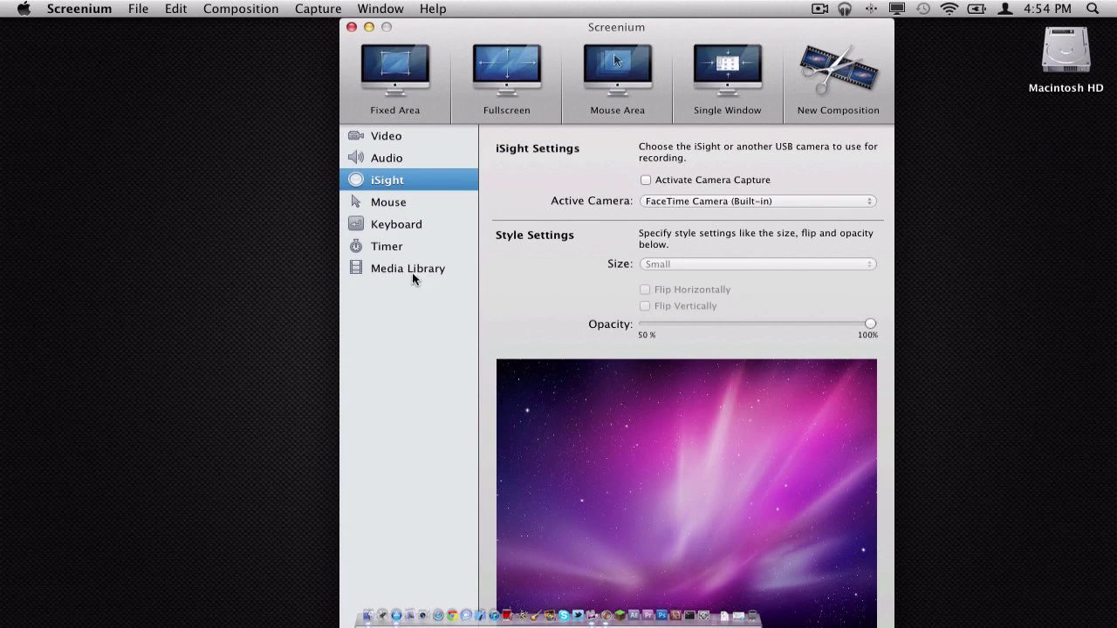
left_click(397, 203)
Turn on click visualisation, mouse-wheel display and button names, adjusting click circle duration
left_click_drag(621, 35, 713, 35)
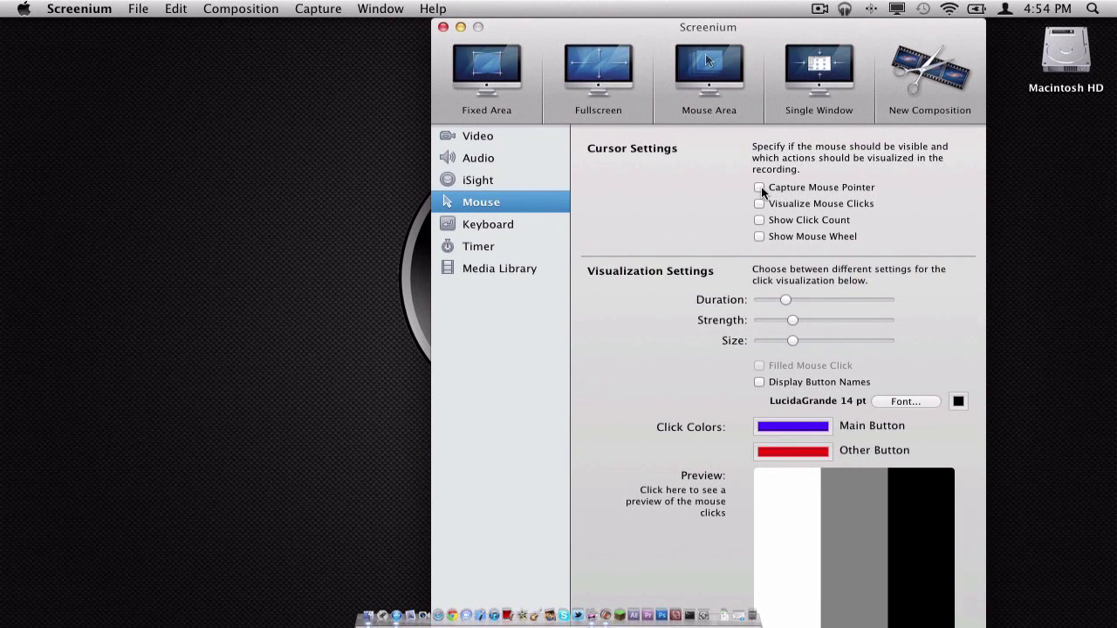
left_click(759, 204)
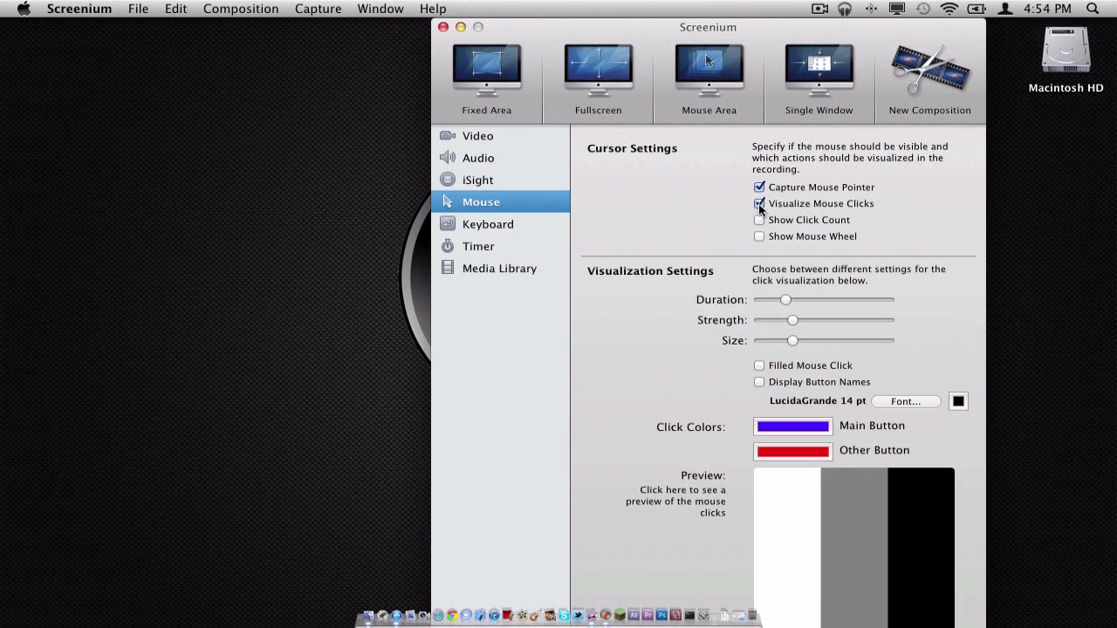
left_click(759, 237)
mouse_move(777, 299)
left_mouse_down()
mouse_move(795, 298)
mouse_move(784, 299)
left_mouse_up()
left_click(758, 367)
left_click(758, 366)
left_click(759, 382)
Test single, double, right and rapid clicks in the preview, then pick the main-button click colour
left_click(838, 529)
double_click(791, 518)
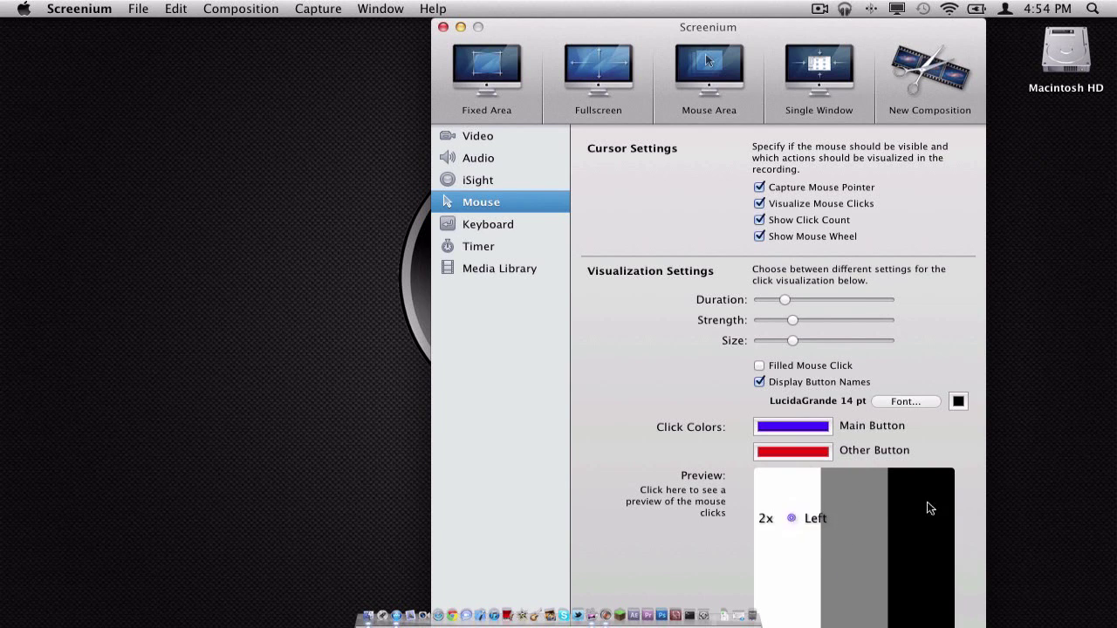
double_click(840, 512)
left_click(843, 505)
right_click(844, 503)
right_click(845, 503)
right_click(845, 503)
right_click(846, 502)
right_click(828, 516)
right_click(828, 515)
right_click(828, 516)
right_click(828, 516)
right_click(828, 516)
triple_click(828, 516)
double_click(828, 516)
triple_click(828, 516)
left_click(820, 427)
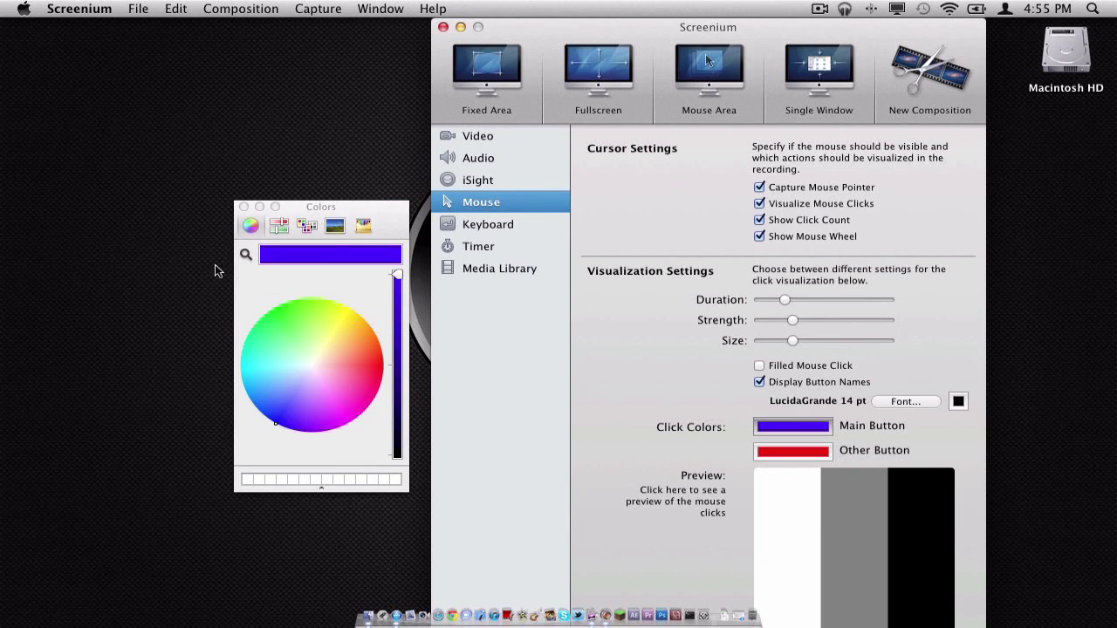
Check both click colour wells and try longer, larger click circles before restoring them
left_click(243, 207)
left_click(798, 452)
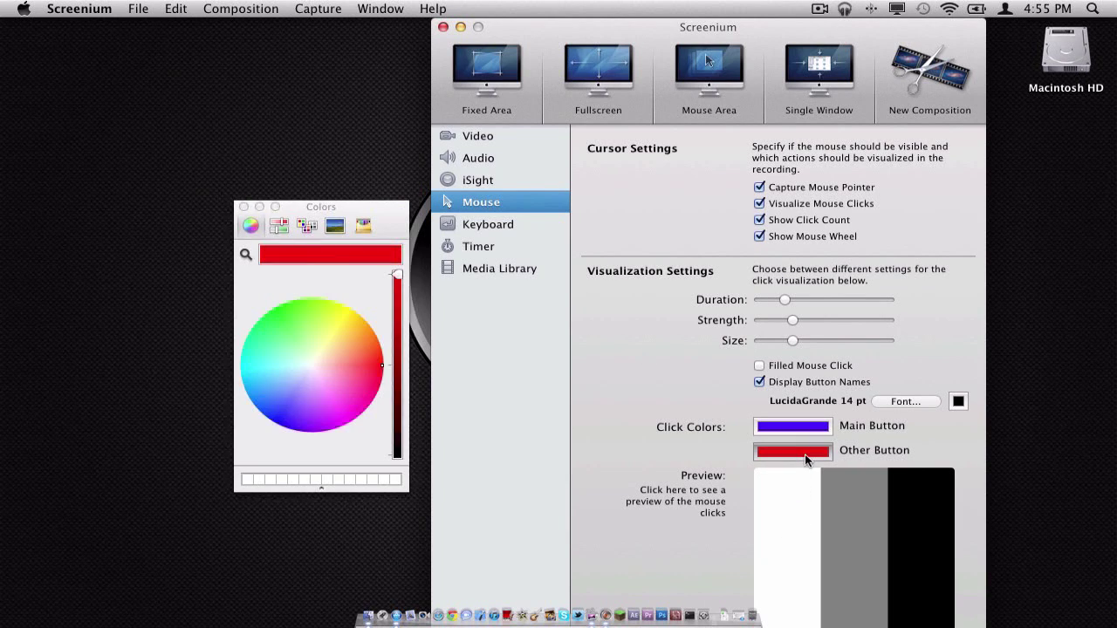
left_click(244, 207)
left_click_drag(773, 298, 811, 299)
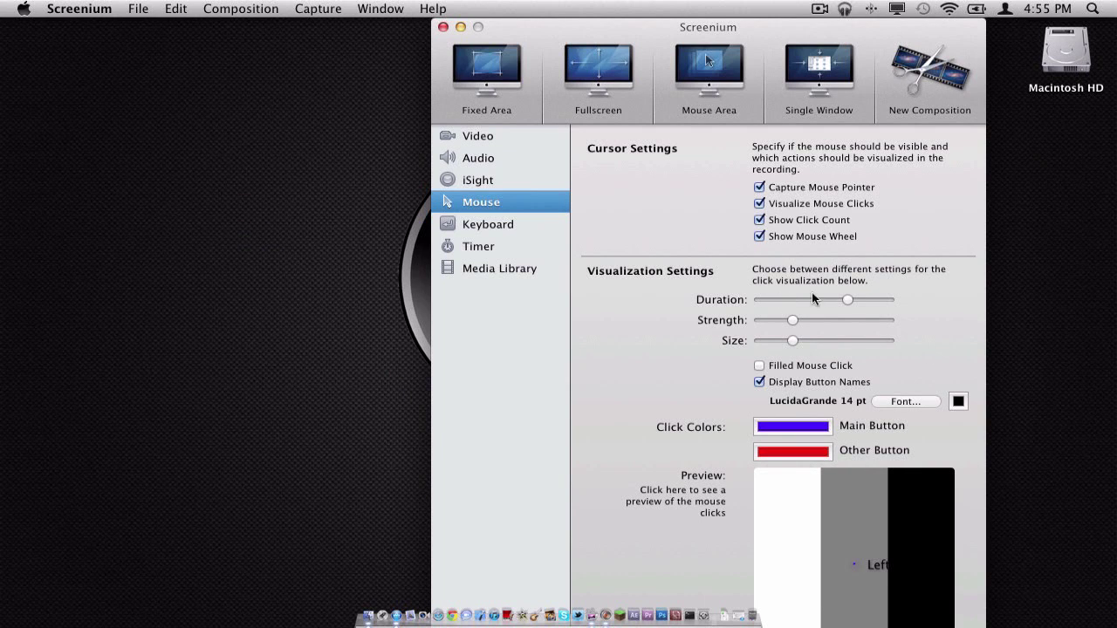
left_click_drag(811, 341, 866, 340)
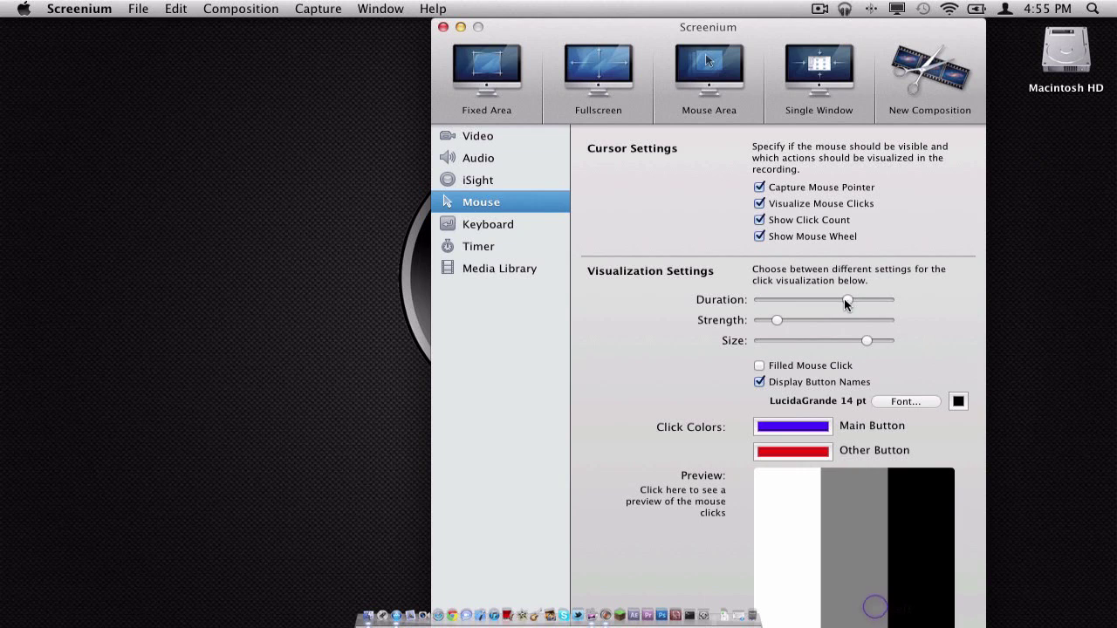
left_click_drag(845, 299, 773, 301)
left_click_drag(831, 340, 782, 340)
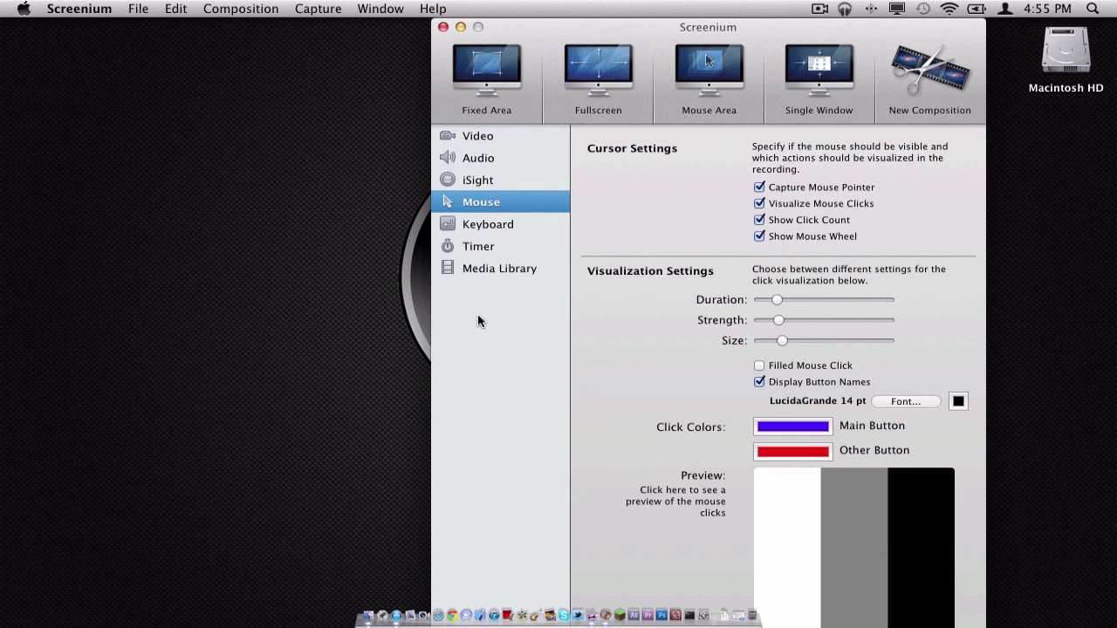
Turn off mouse-wheel display, click counts and click visualisation
left_click(760, 237)
left_click(759, 220)
left_click(759, 203)
left_click(506, 225)
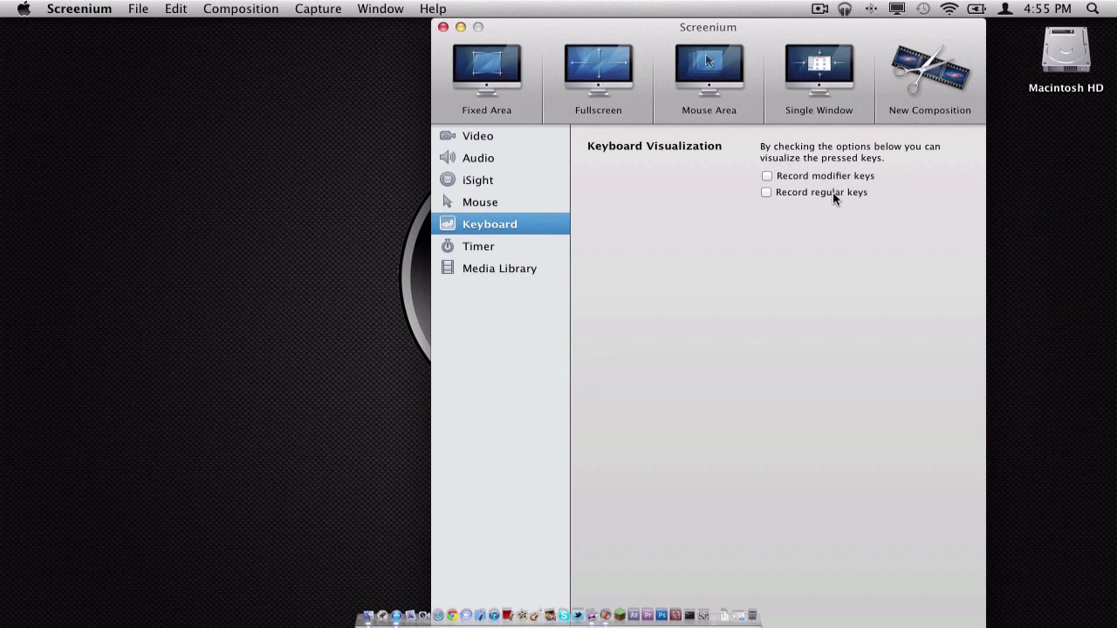
Browse the Timer and Media Library panes, then go back to the Video settings
left_click(522, 249)
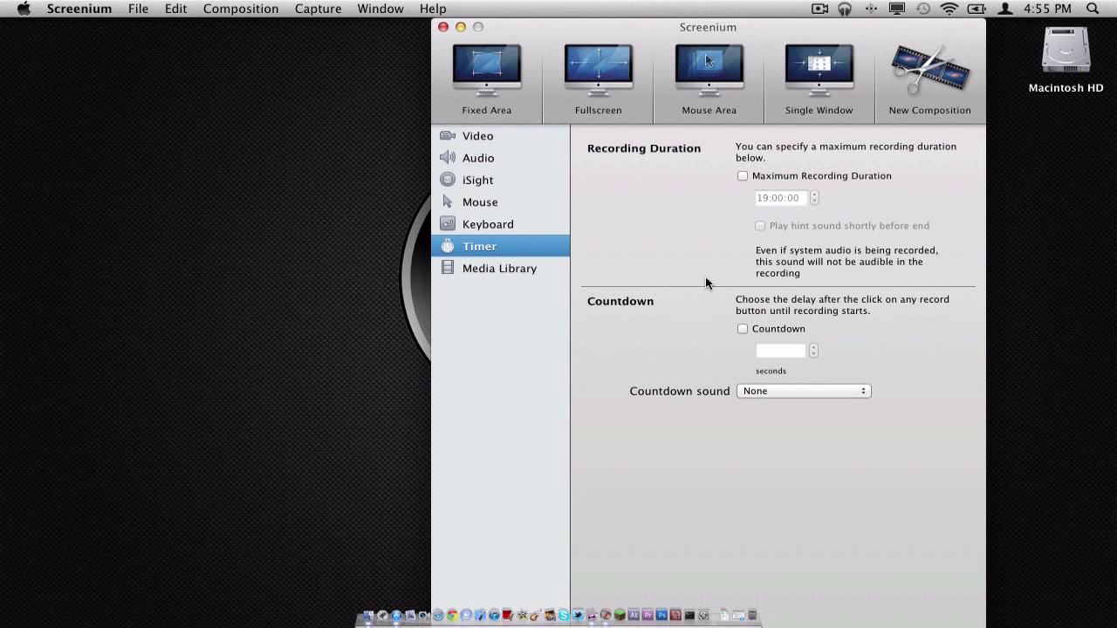
left_click(514, 271)
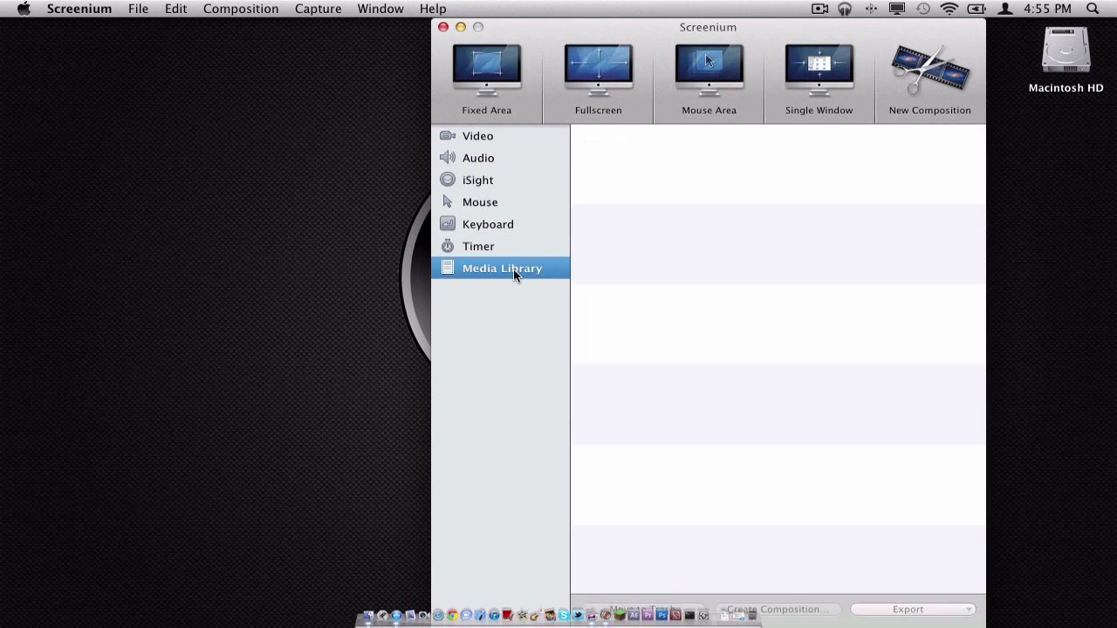
left_click_drag(877, 31, 711, 33)
left_click(370, 140)
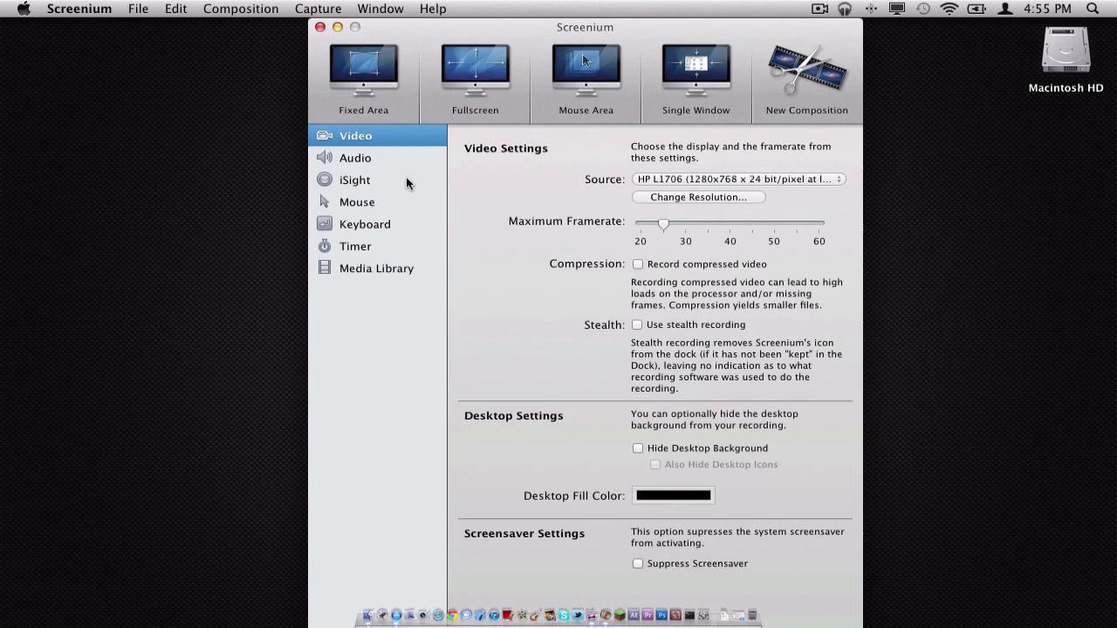
Record about 11 seconds full screen, then stop it via the Dock icon's Capture > Stop
left_click(495, 66)
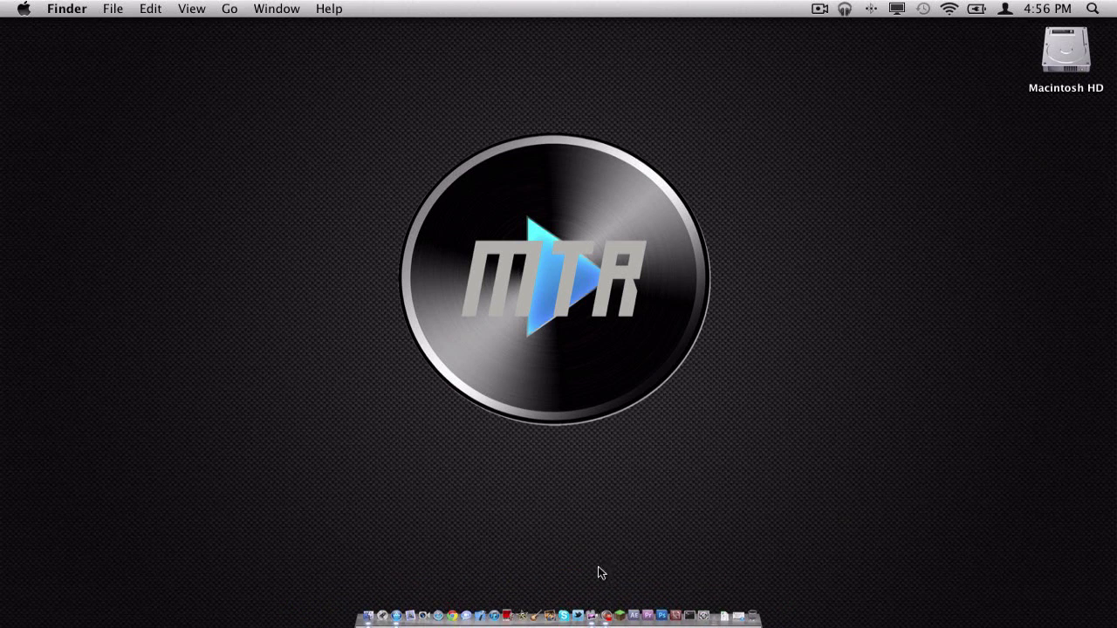
right_click(608, 600)
mouse_move(636, 466)
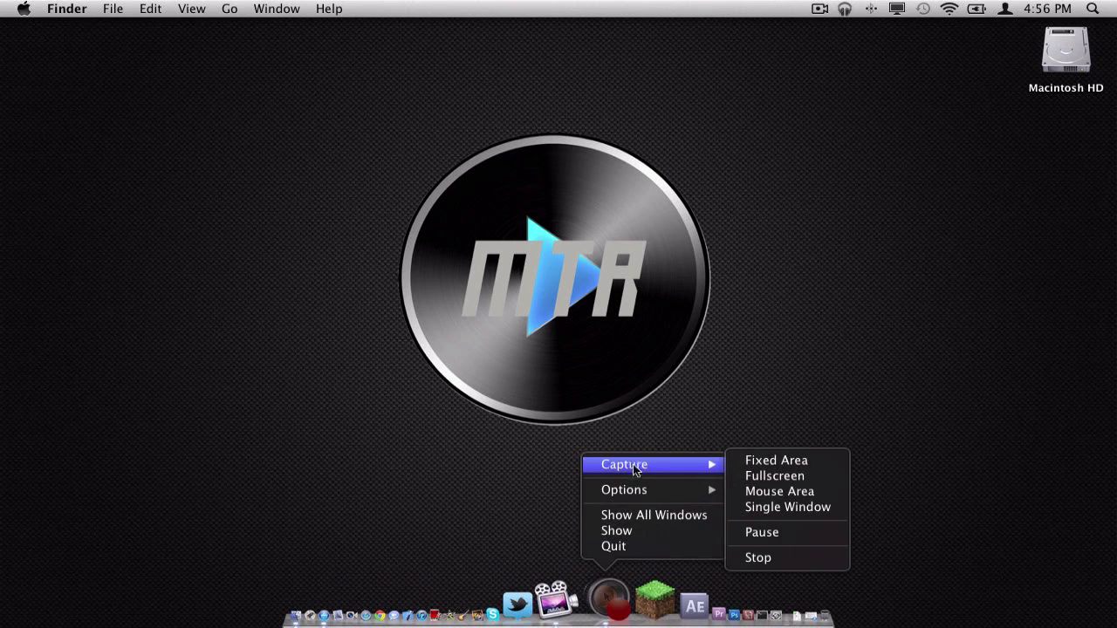
left_click(758, 557)
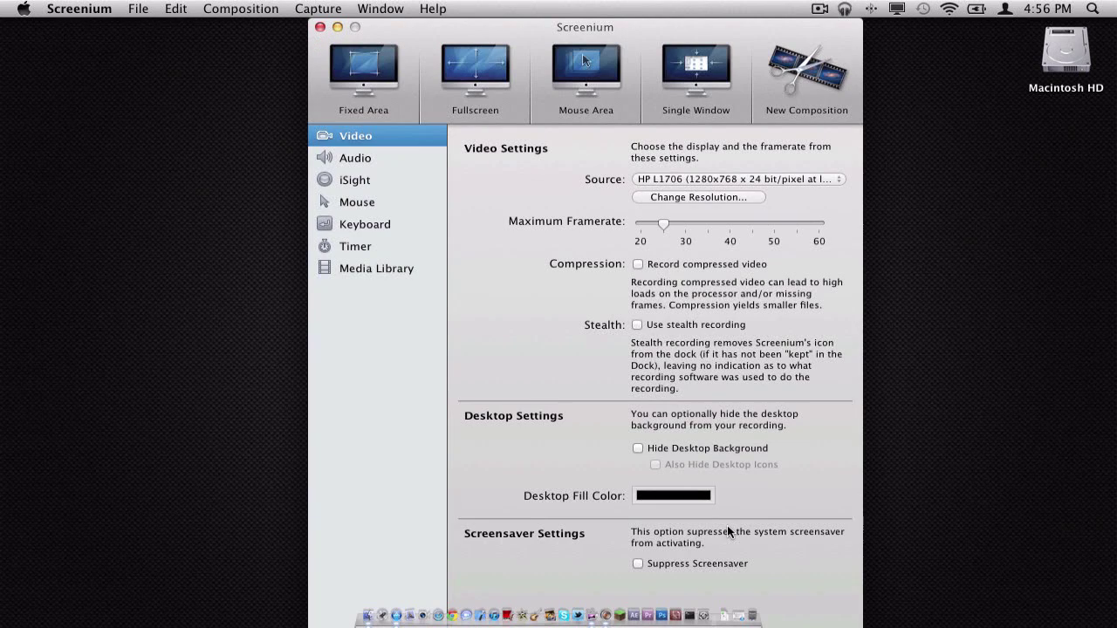
left_click(361, 269)
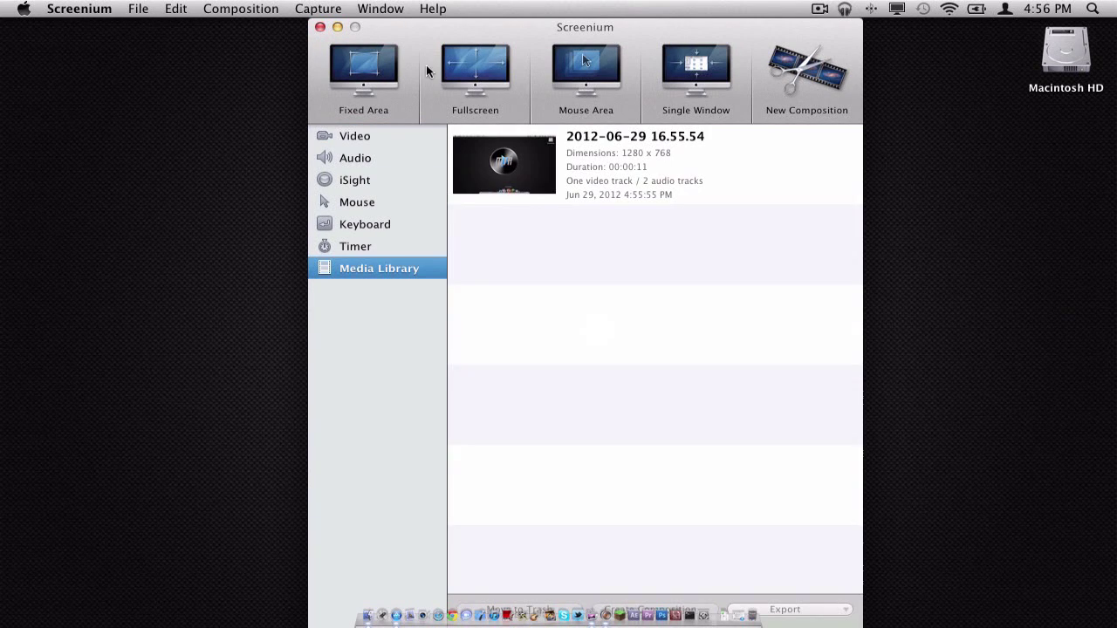
left_click_drag(516, 33, 699, 5)
left_click(616, 197)
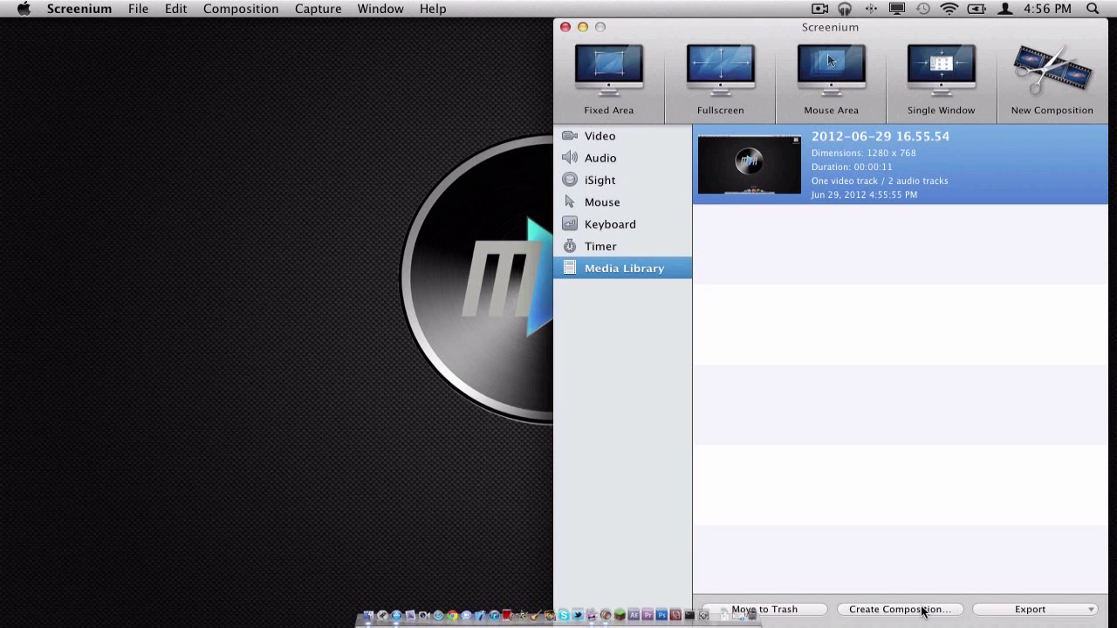
left_click(1036, 611)
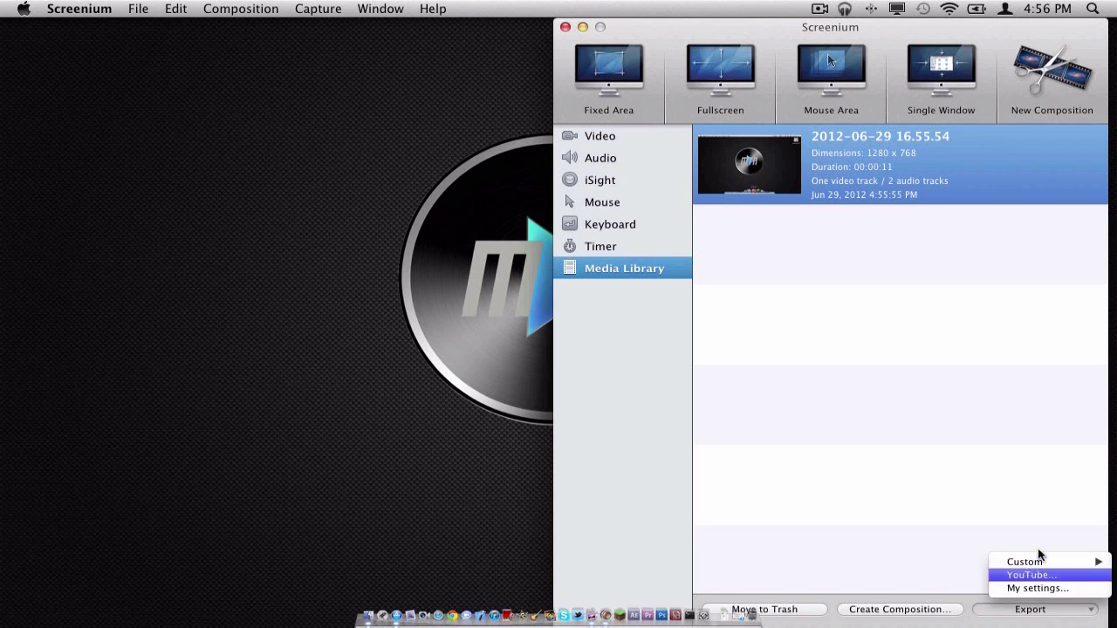
mouse_move(1029, 562)
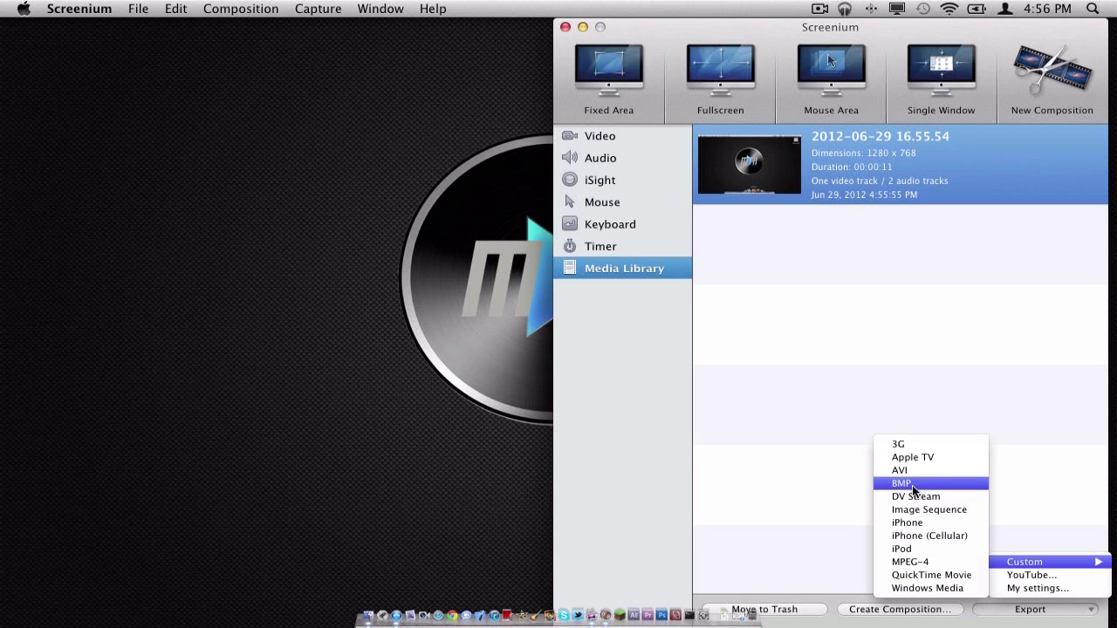
left_click(1019, 593)
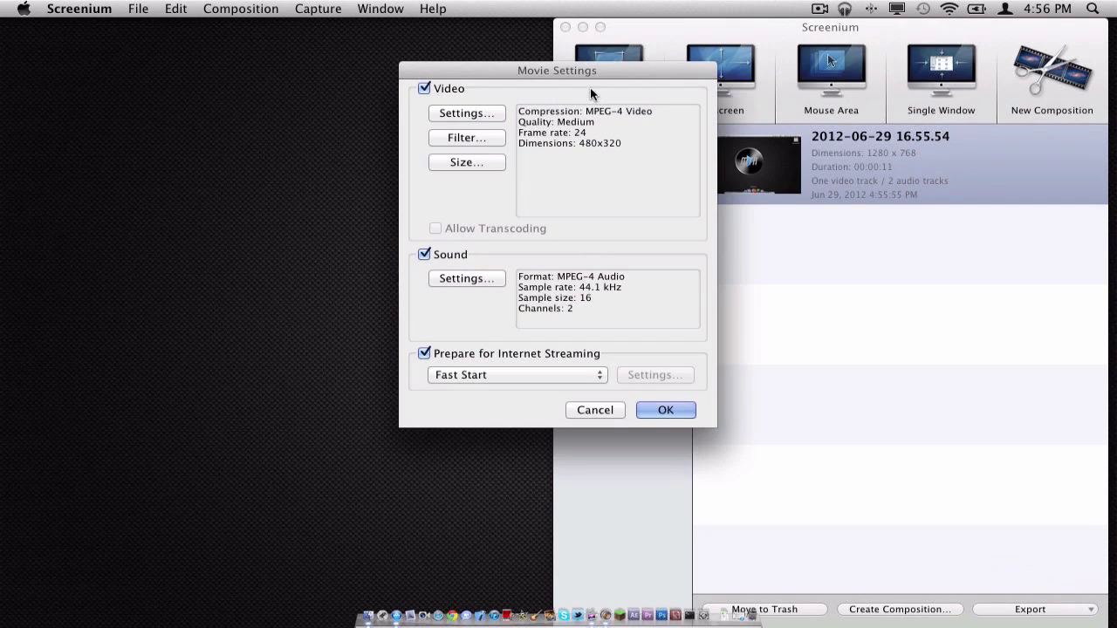
left_click_drag(568, 71, 671, 87)
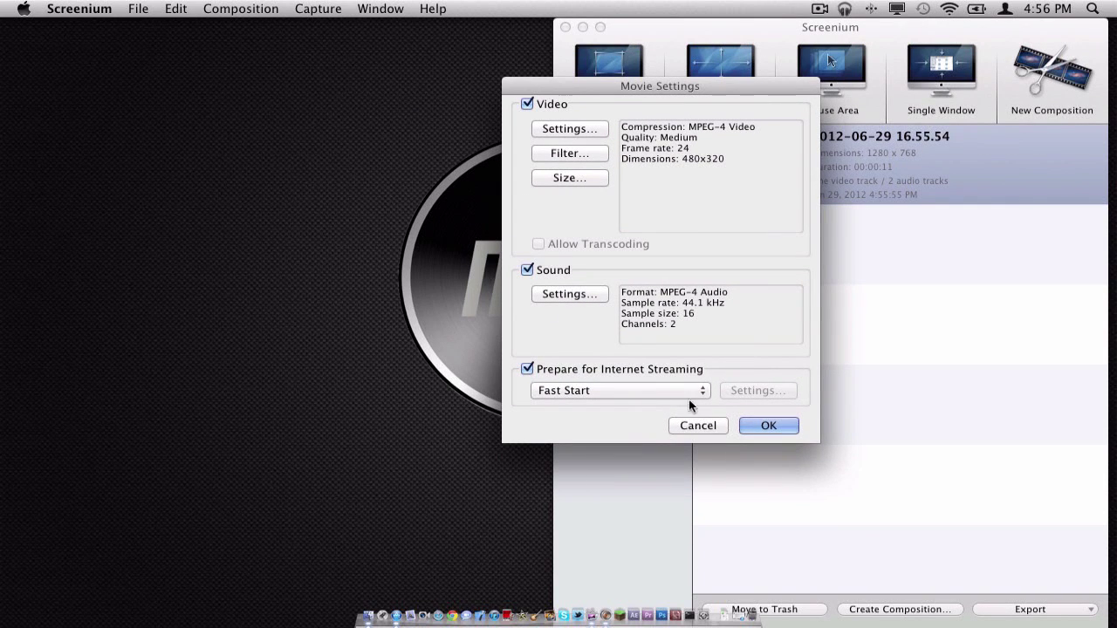
left_click(703, 426)
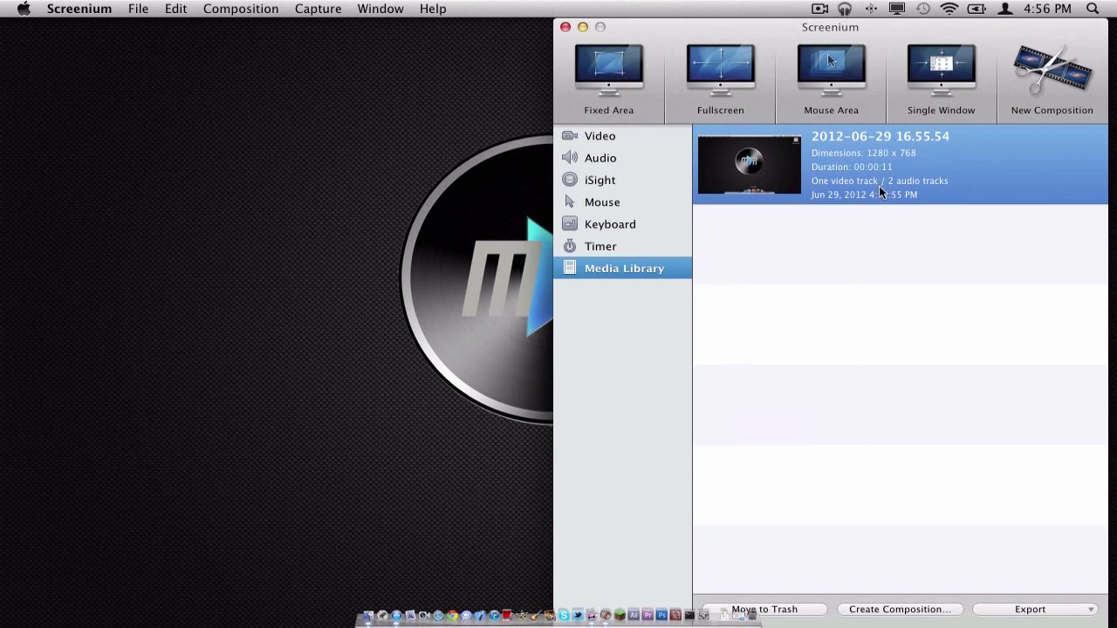
left_click_drag(850, 35, 840, 35)
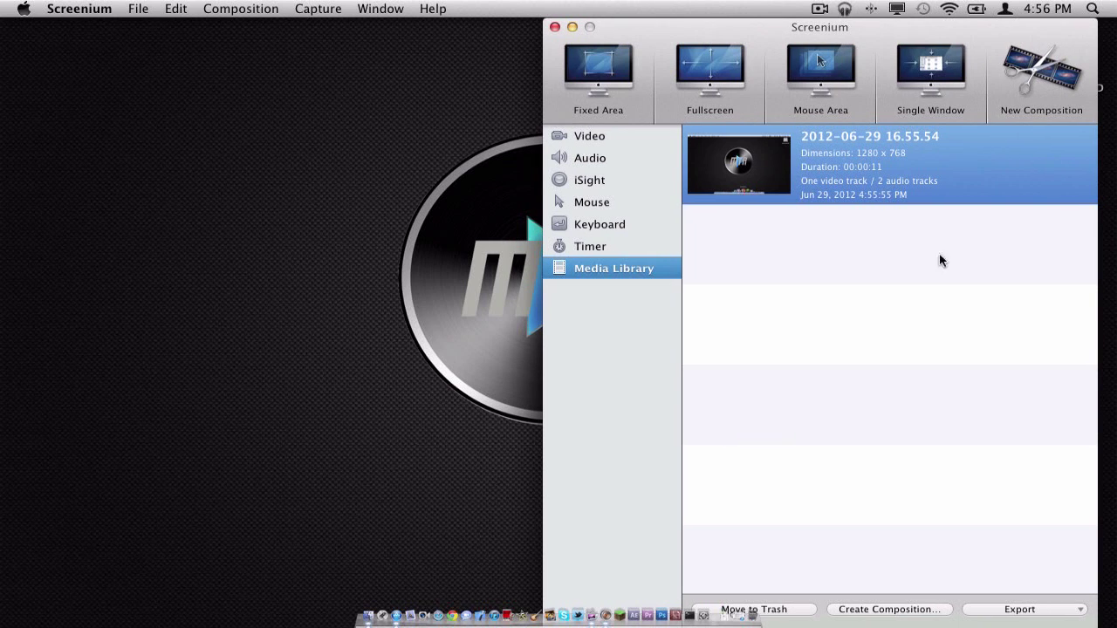
Create a composition from the recording and scrub the playhead to preview it
left_click(887, 610)
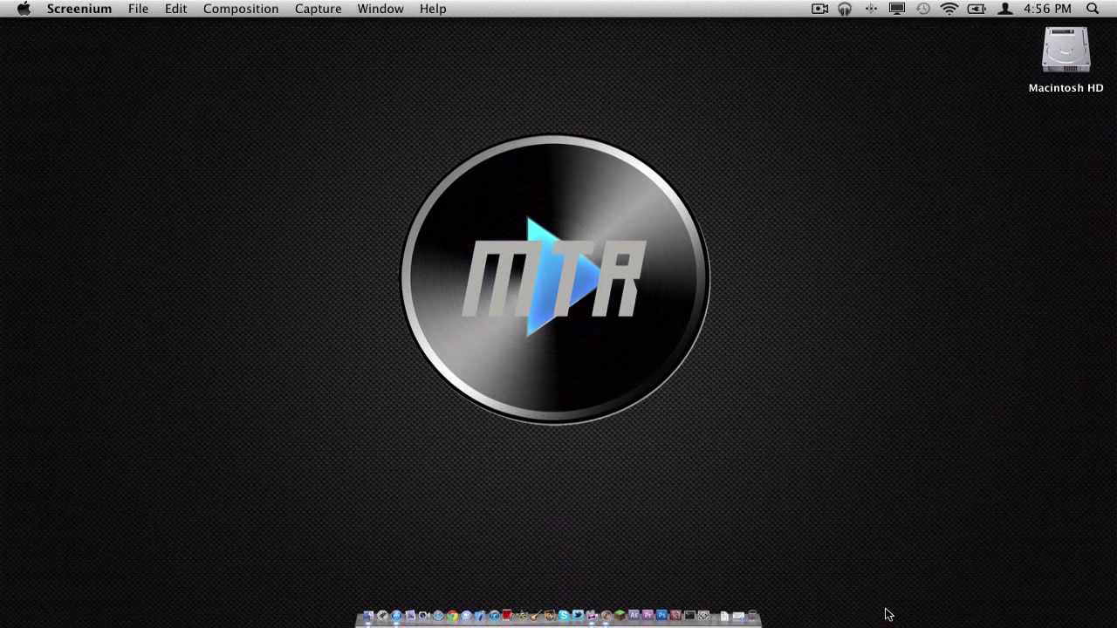
left_click_drag(416, 37, 426, 33)
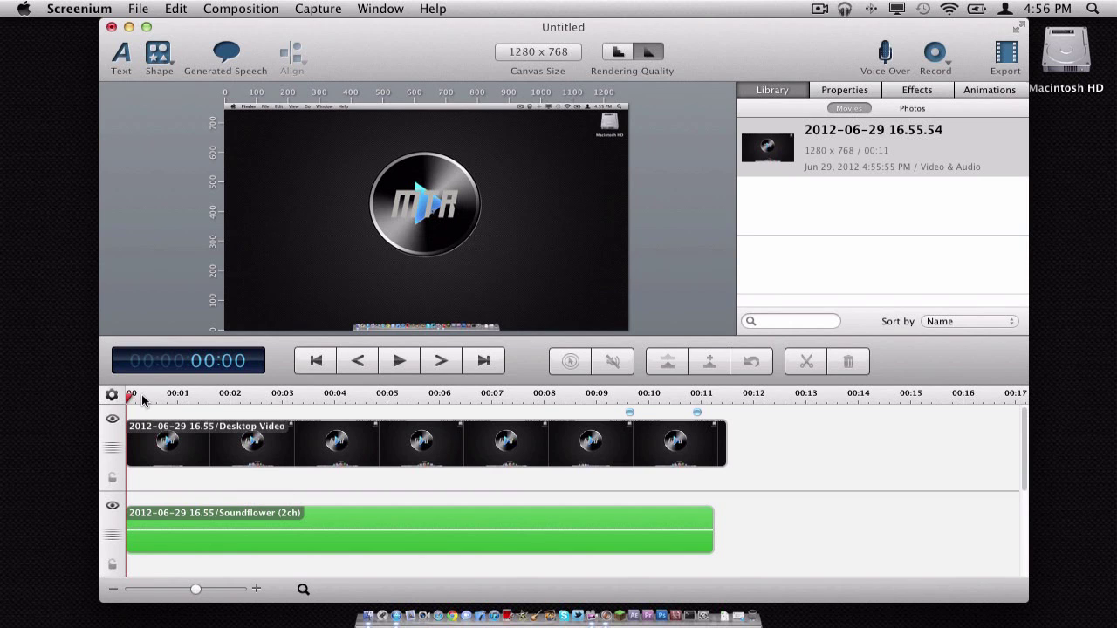
left_click_drag(144, 399, 203, 410)
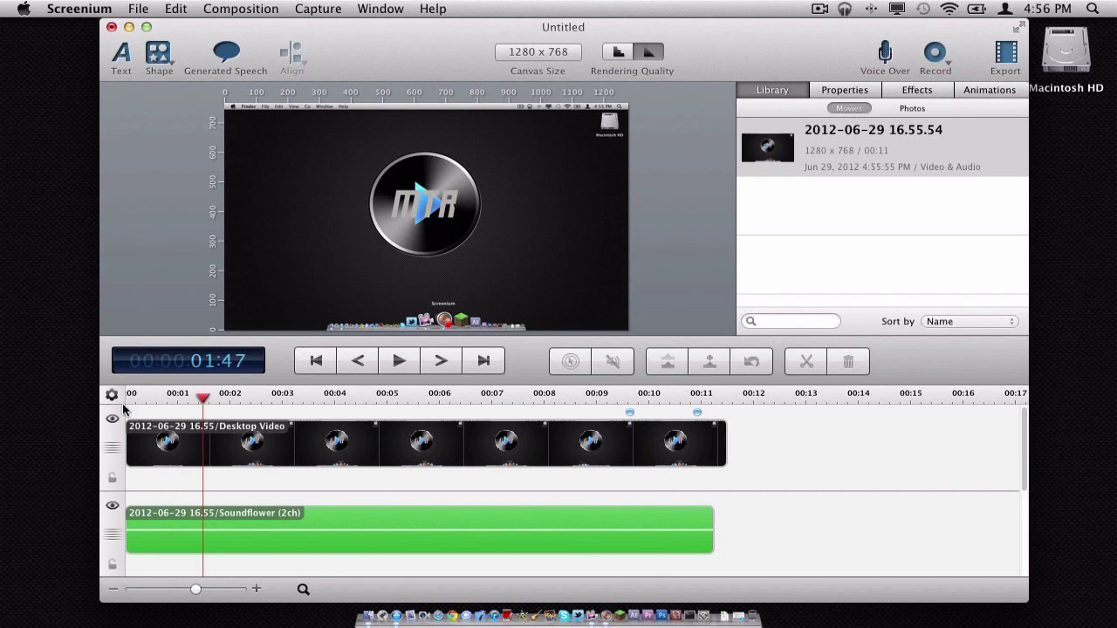
Look over the available shapes and show the Photos sources in the library
left_click(158, 50)
left_click_drag(837, 39, 845, 39)
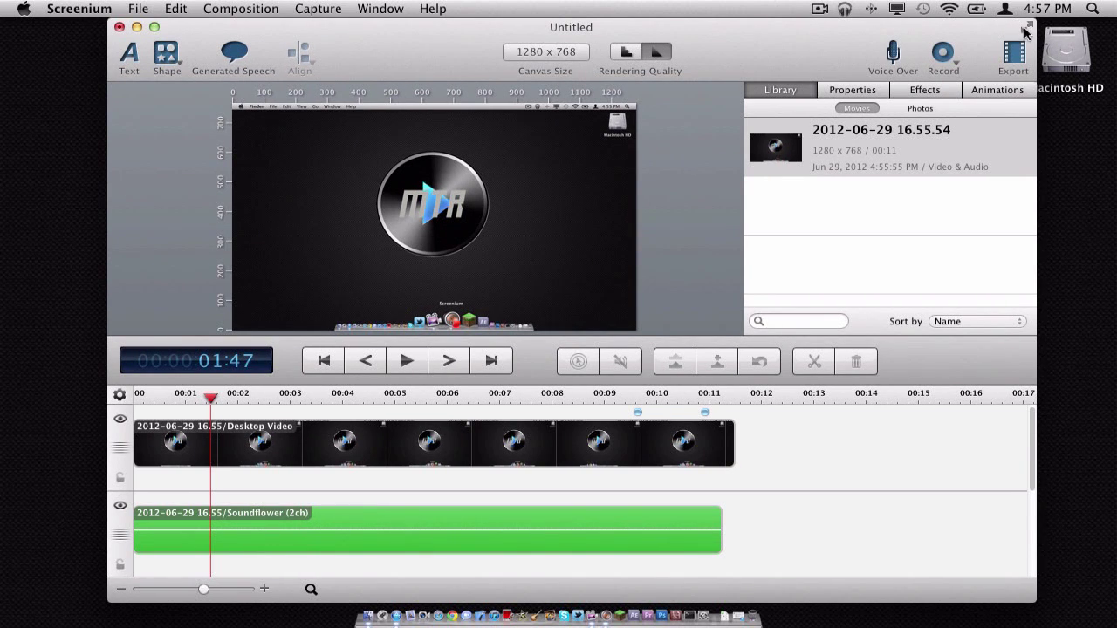
left_click_drag(931, 29, 939, 30)
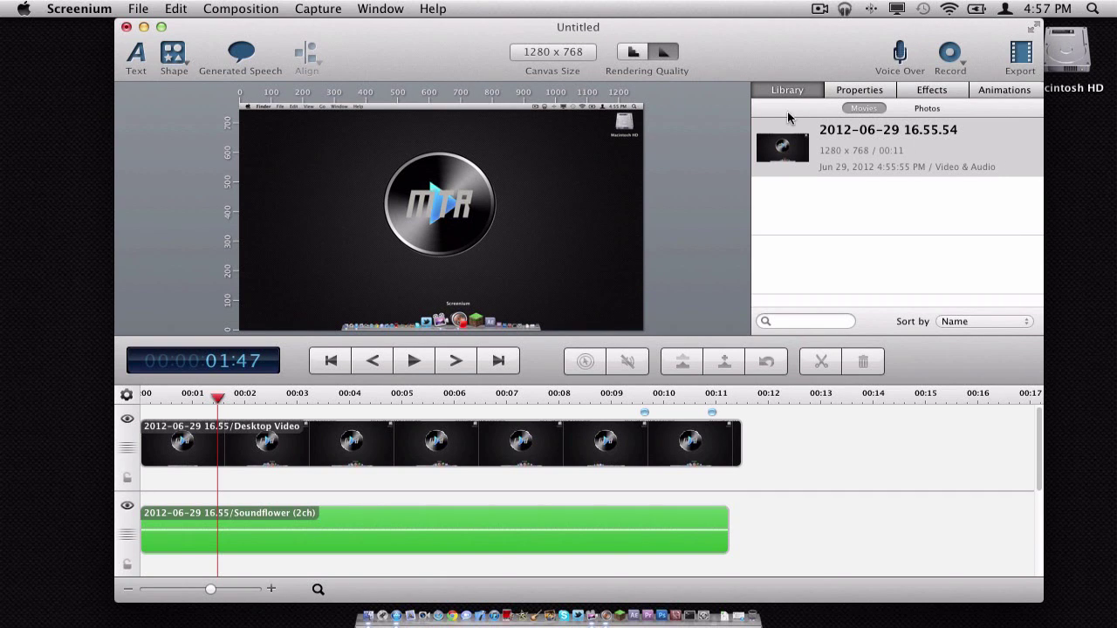
left_click(926, 109)
left_click(859, 109)
left_click(925, 108)
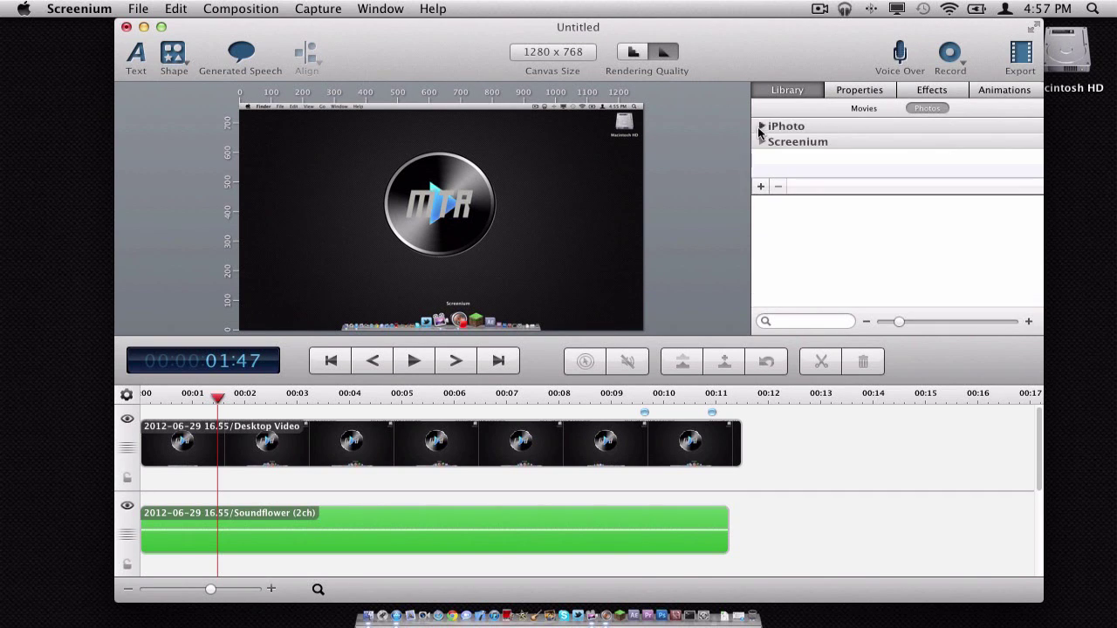
left_click(761, 125)
left_click(761, 126)
left_click(846, 107)
left_click(868, 91)
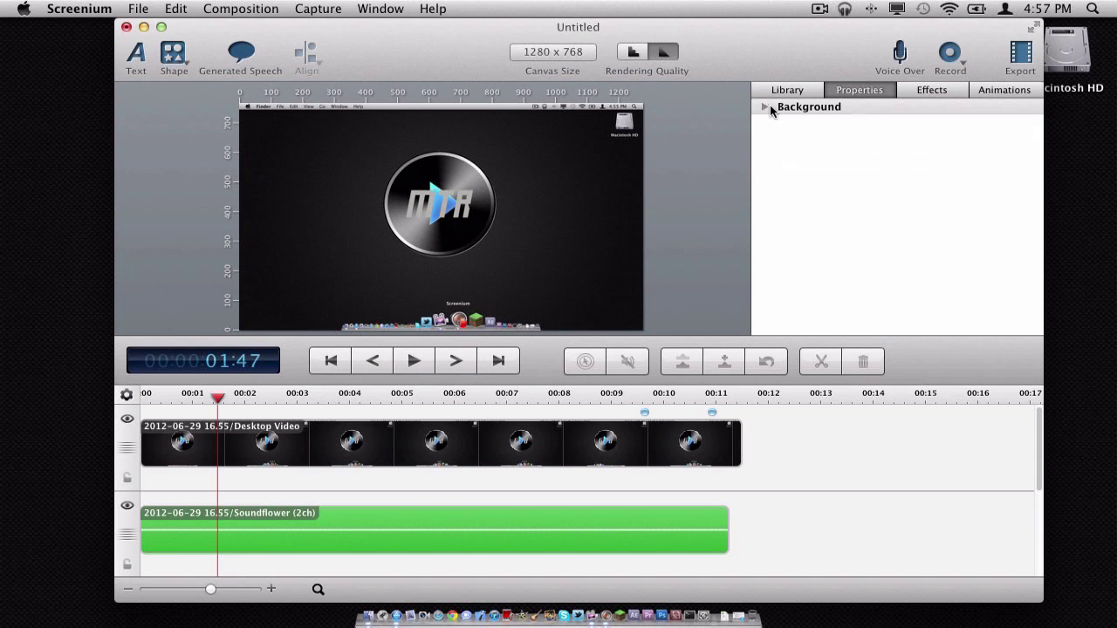
left_click(932, 90)
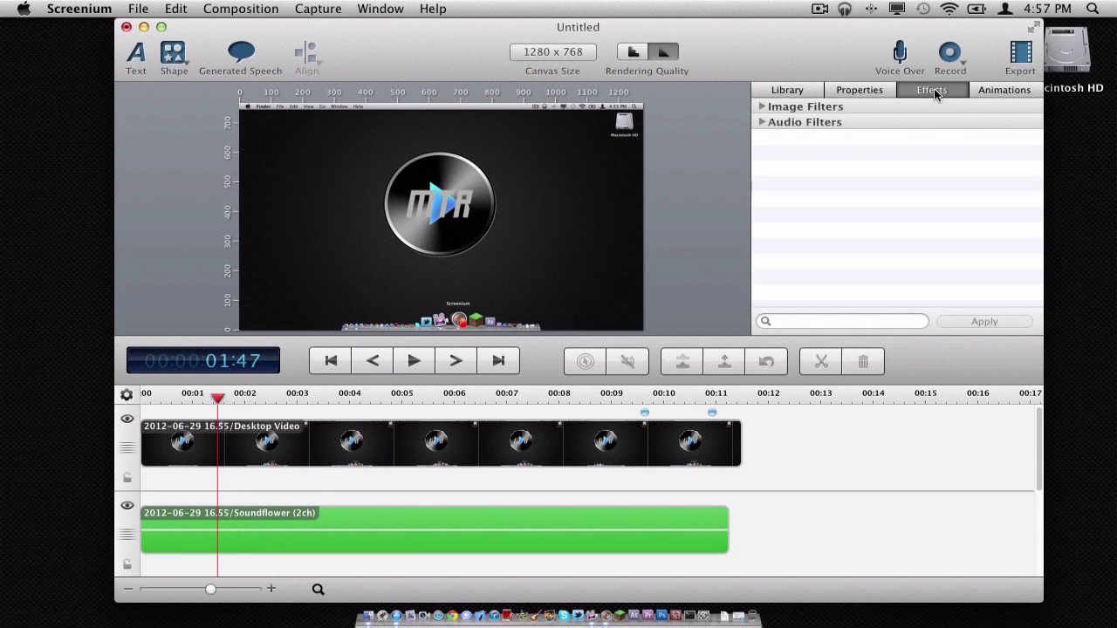
left_click(761, 108)
left_click(761, 106)
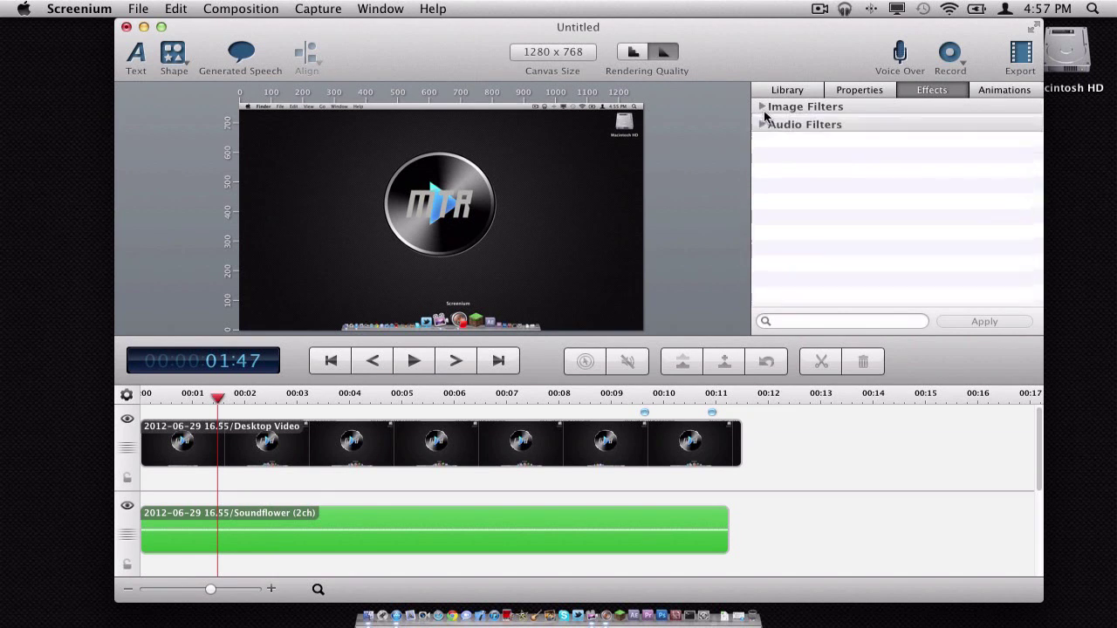
left_click(761, 122)
left_click(761, 122)
left_click(998, 91)
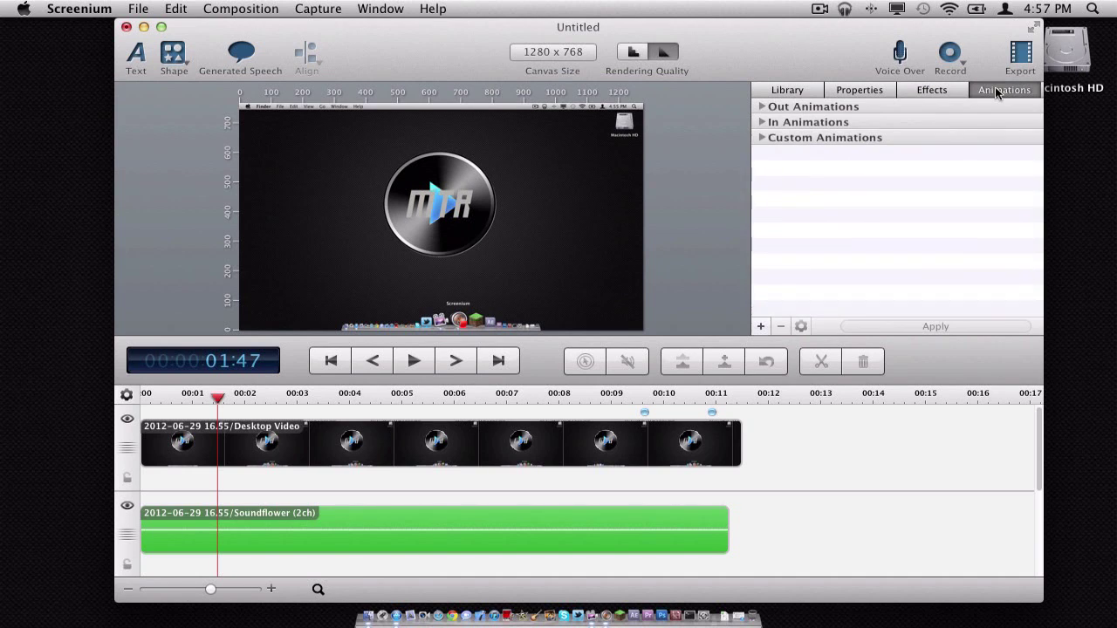
left_click(761, 107)
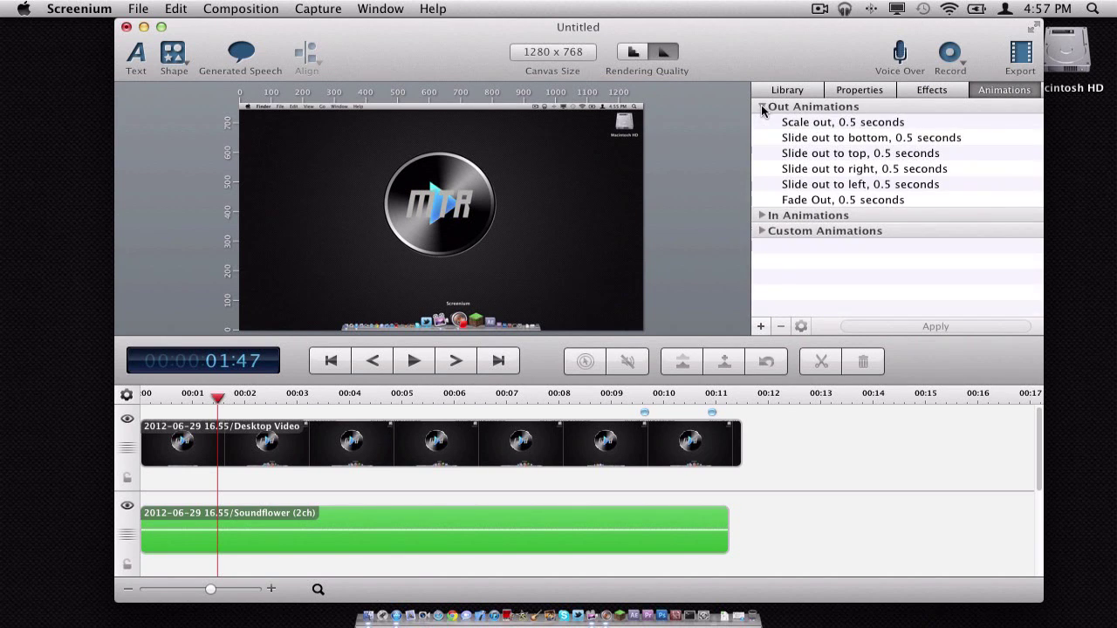
left_click(761, 108)
left_click(761, 123)
left_click(761, 122)
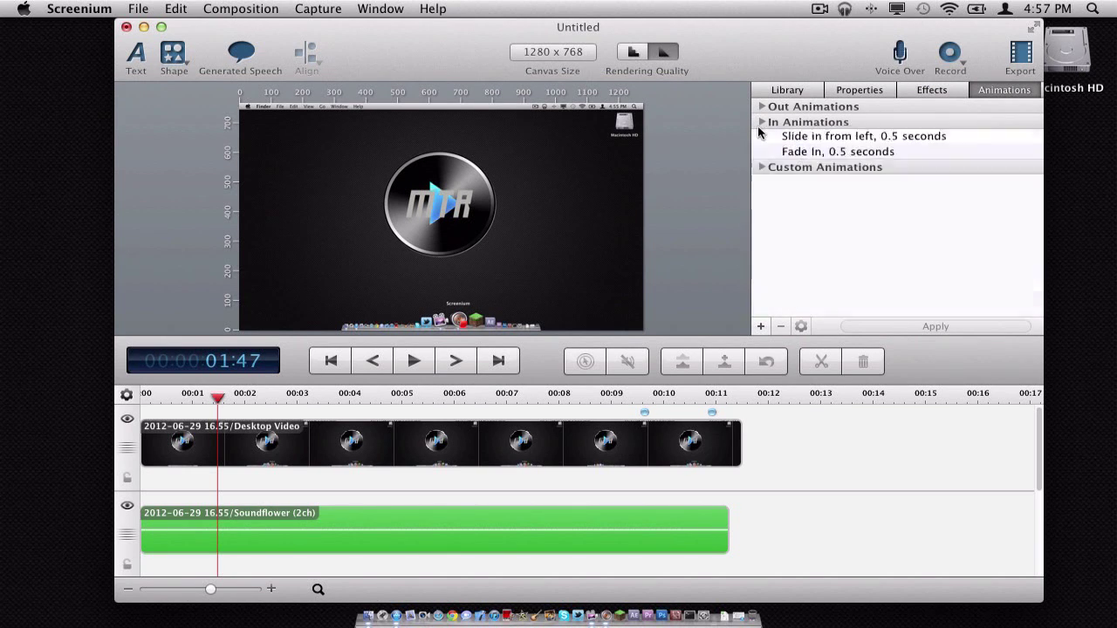
left_click(813, 89)
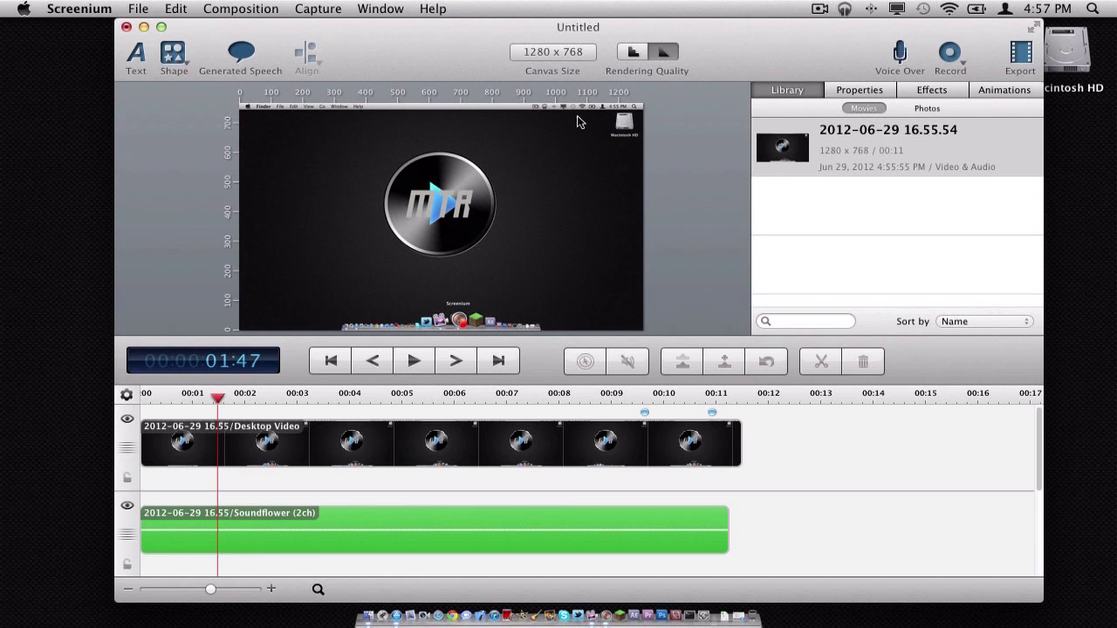
left_click_drag(217, 398, 94, 387)
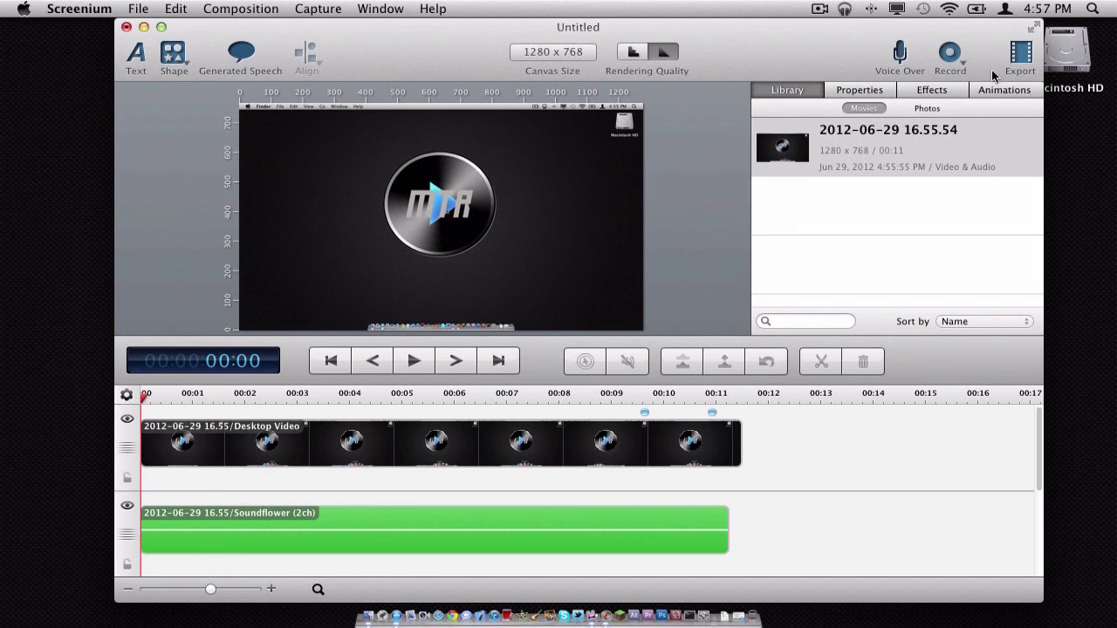
Name the export screeniumtest and keep the H.264 video compression settings
left_click(1018, 59)
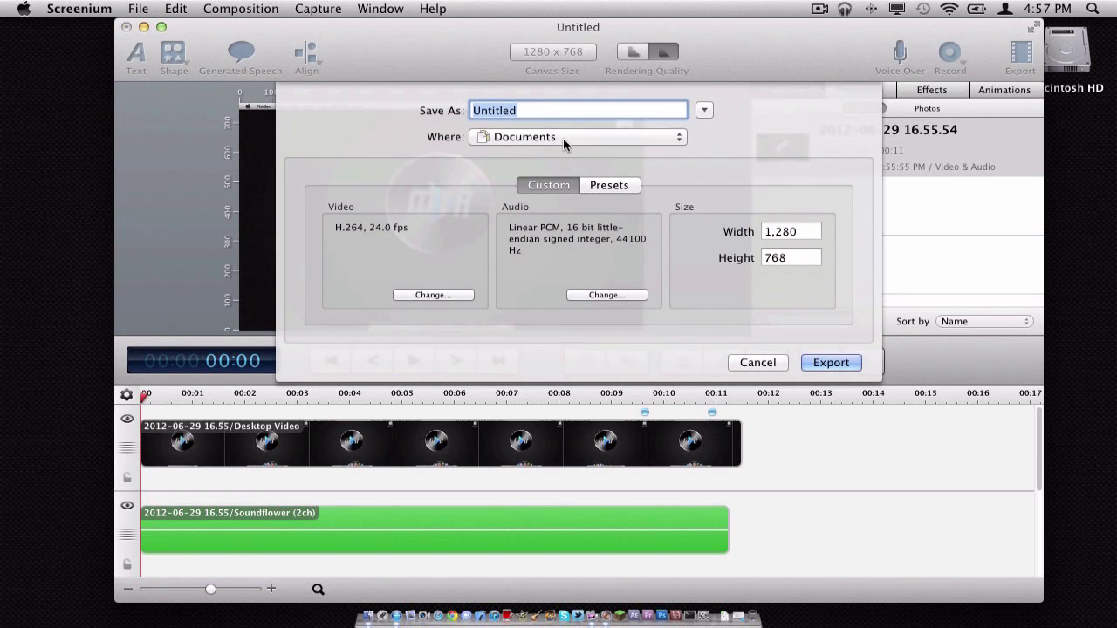
type("screeniumtest")
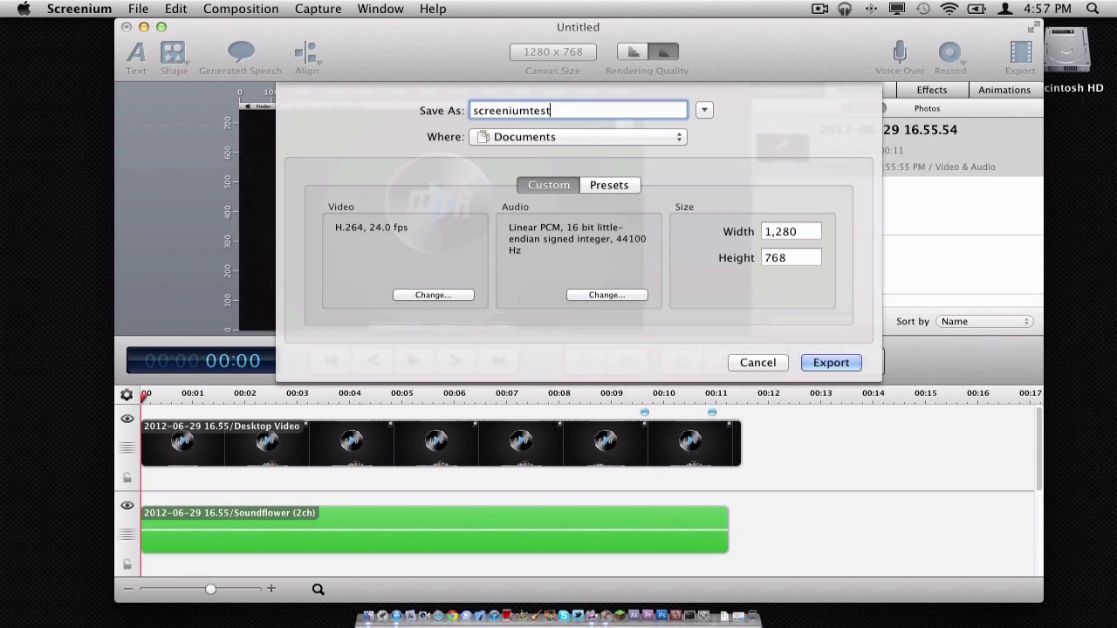
left_click(433, 295)
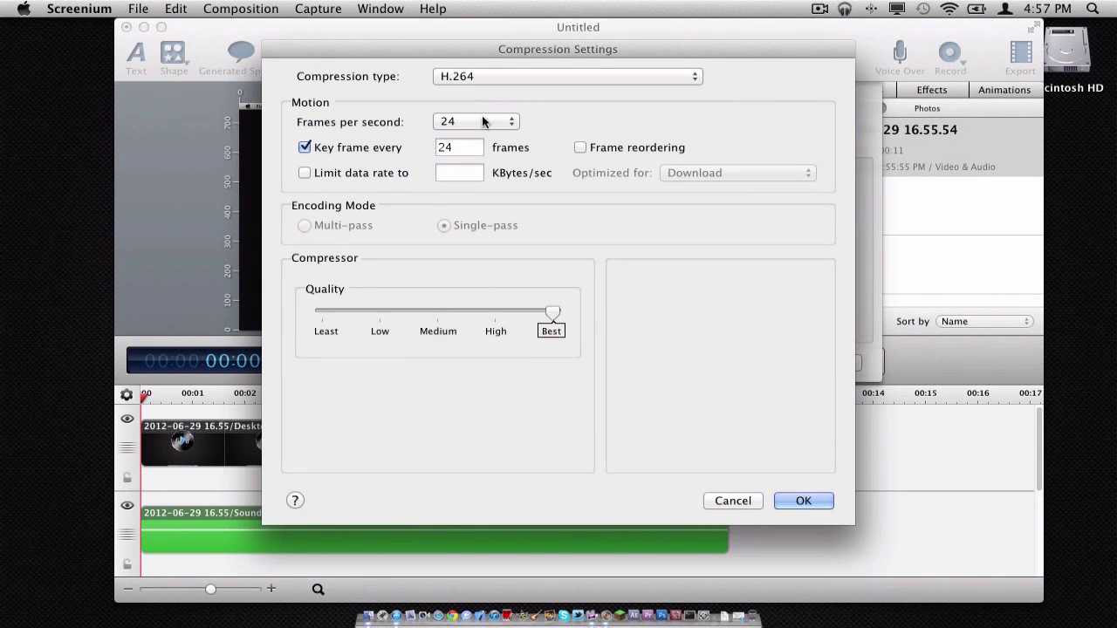
left_click(807, 502)
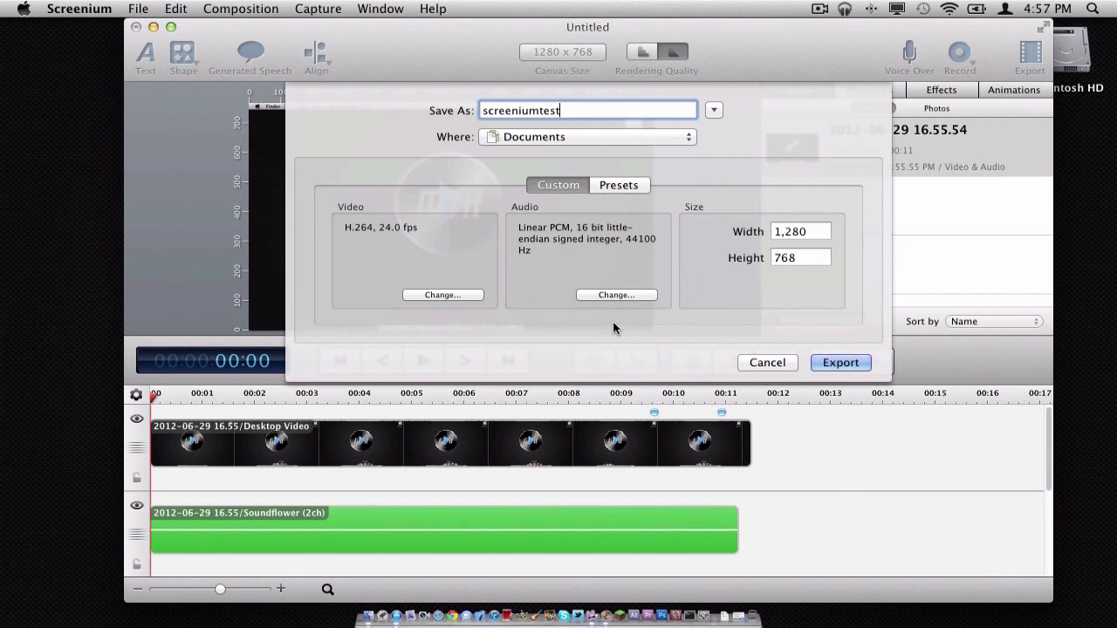
Set export audio to AAC at 128 kbps with Best render quality, then start exporting
left_click(615, 294)
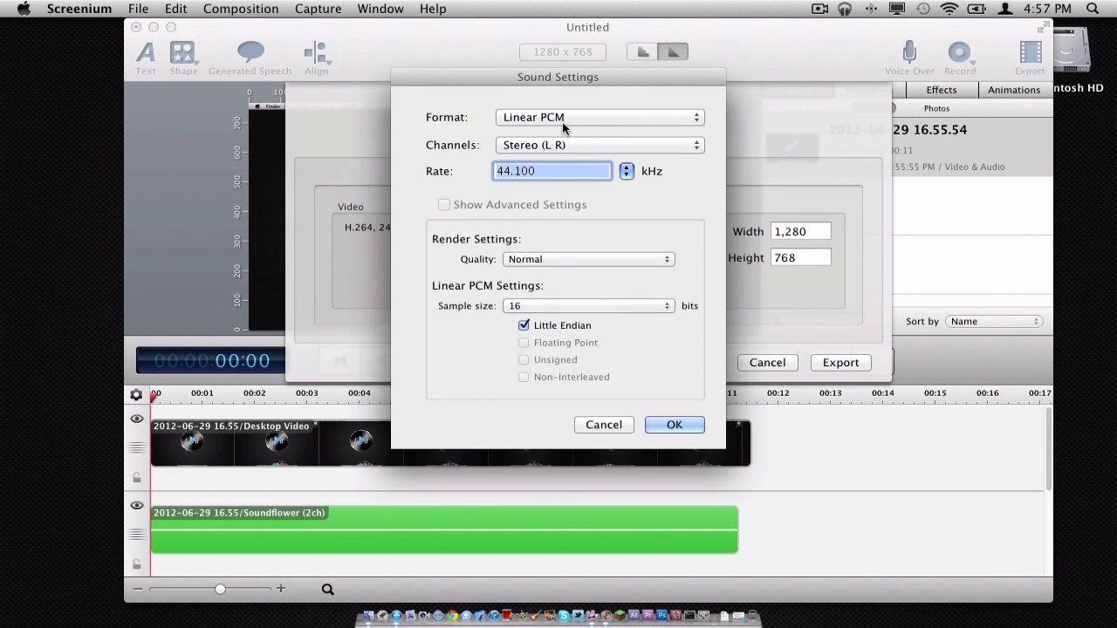
left_click(562, 121)
left_click(512, 131)
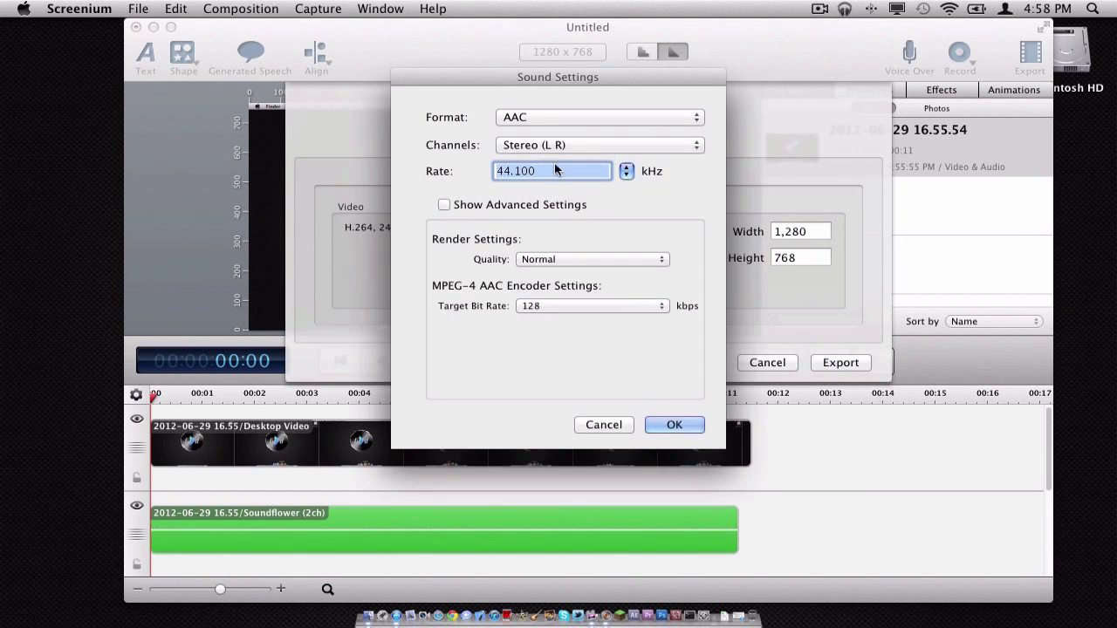
left_click(591, 305)
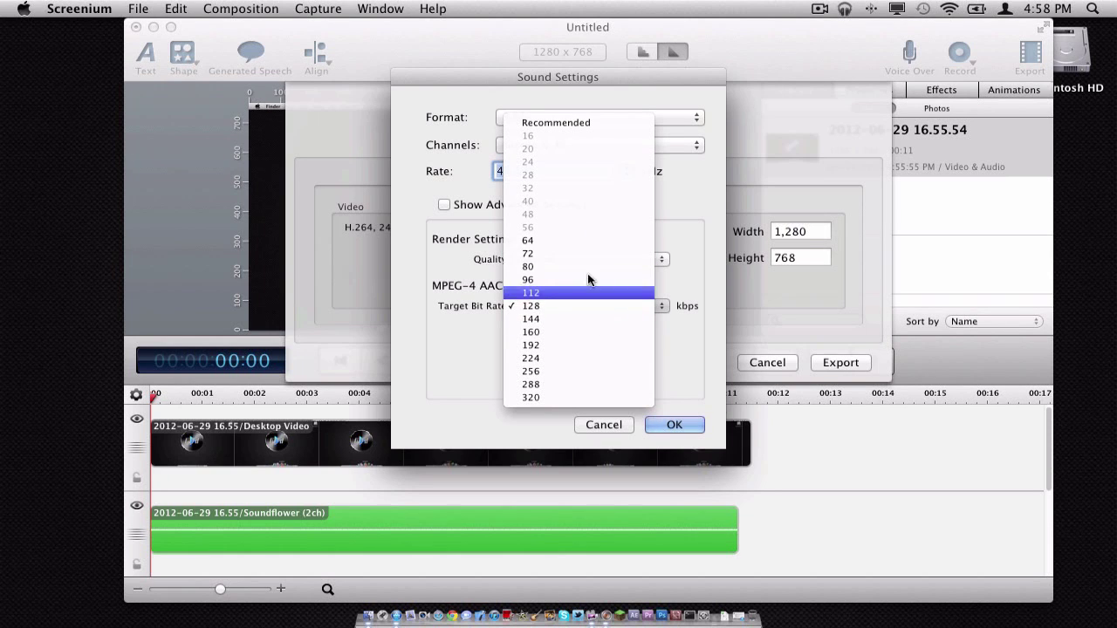
left_click(532, 293)
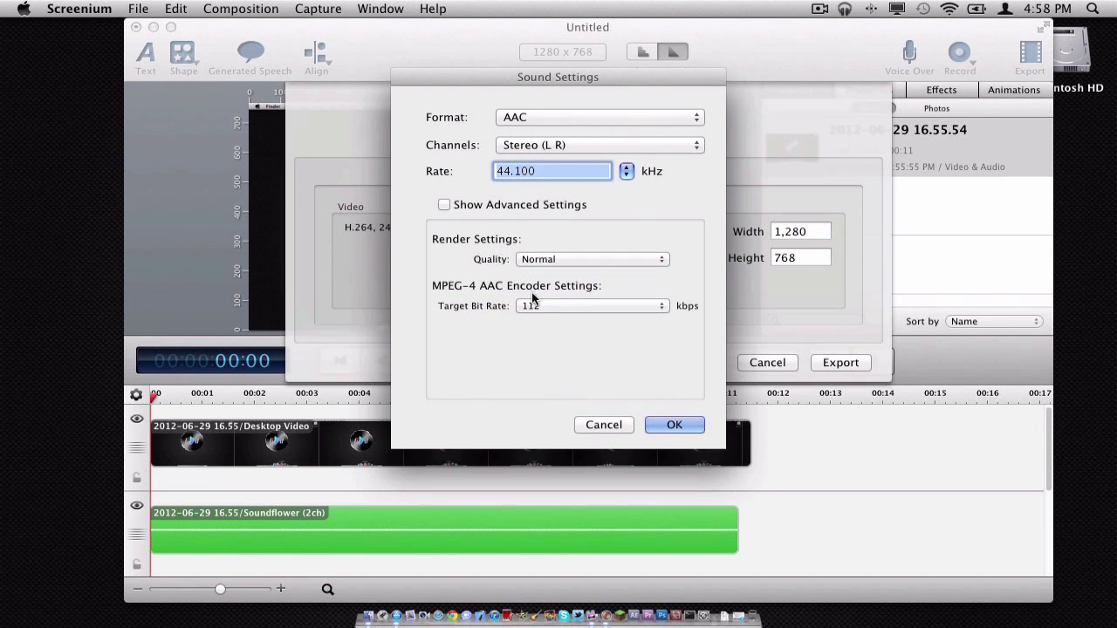
left_click(532, 311)
left_click(532, 320)
left_click(574, 262)
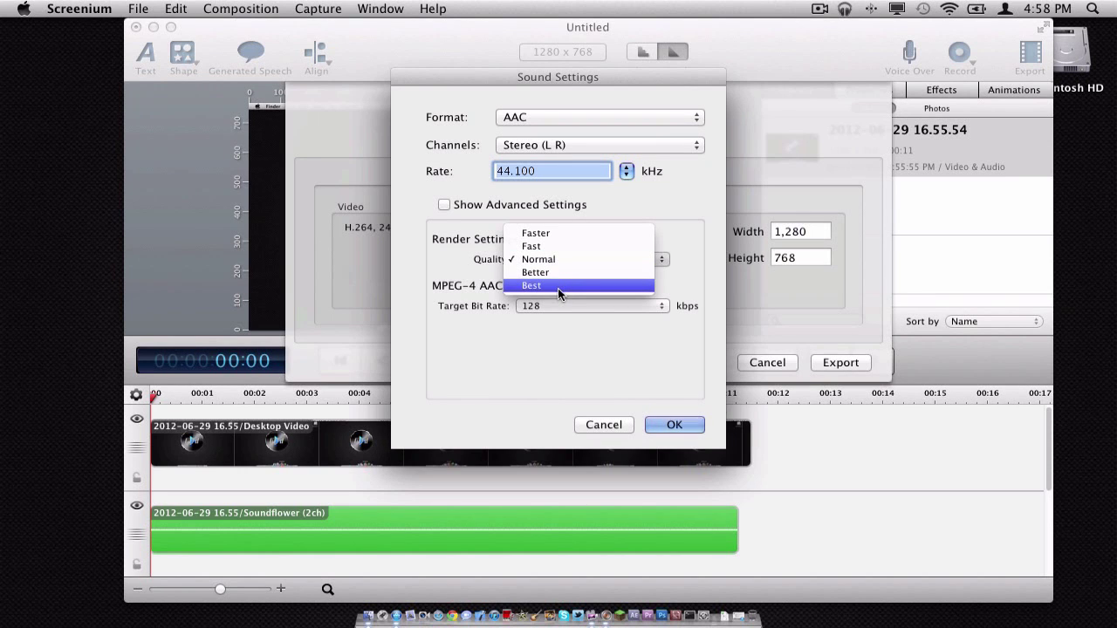
left_click(558, 288)
left_click(678, 425)
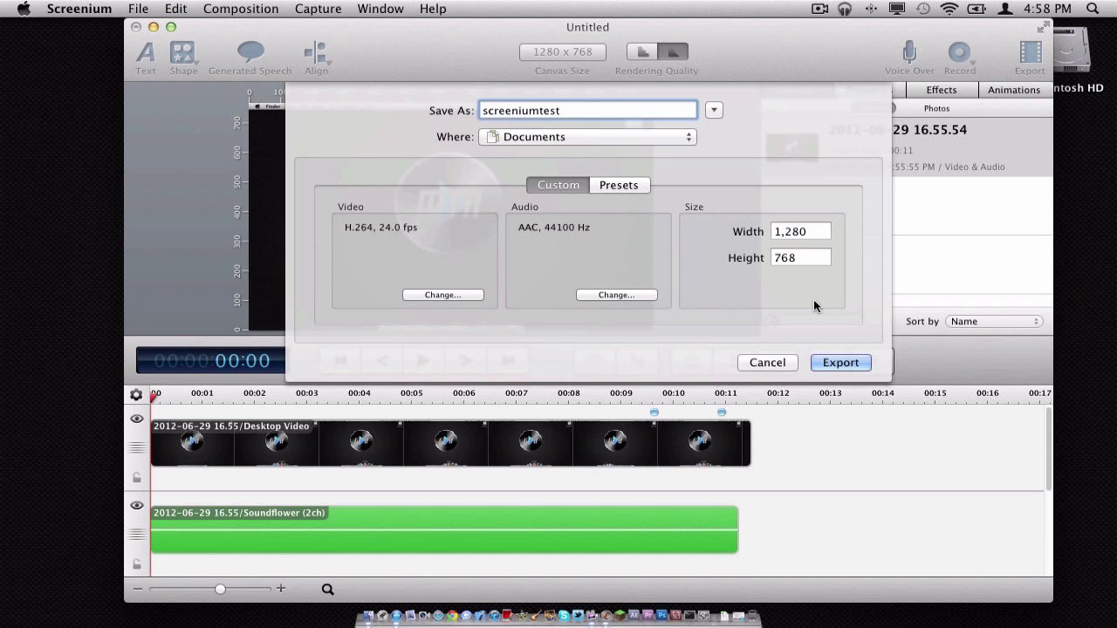
left_click(851, 362)
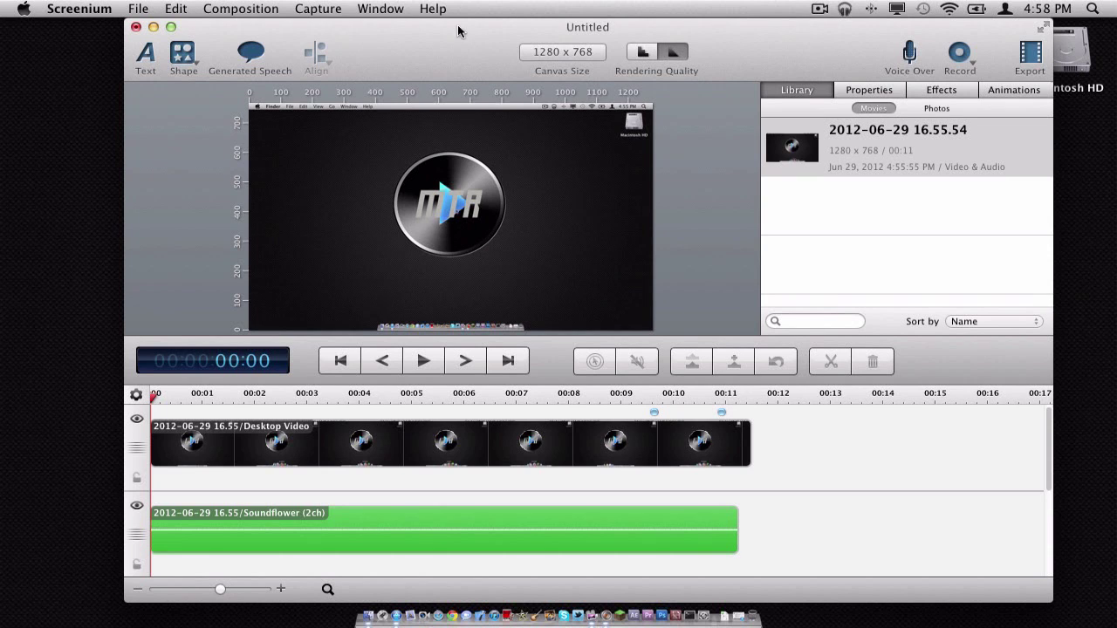
After the export finishes, nudge the untitled composition window left and then back right
left_click_drag(457, 32, 449, 32)
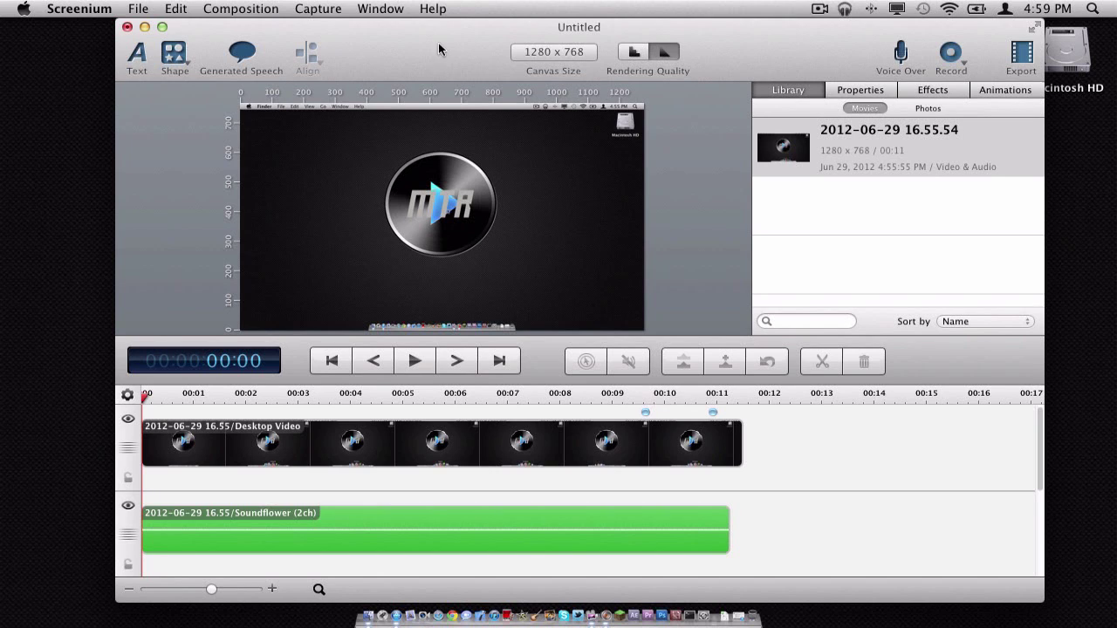
left_click_drag(439, 26, 456, 26)
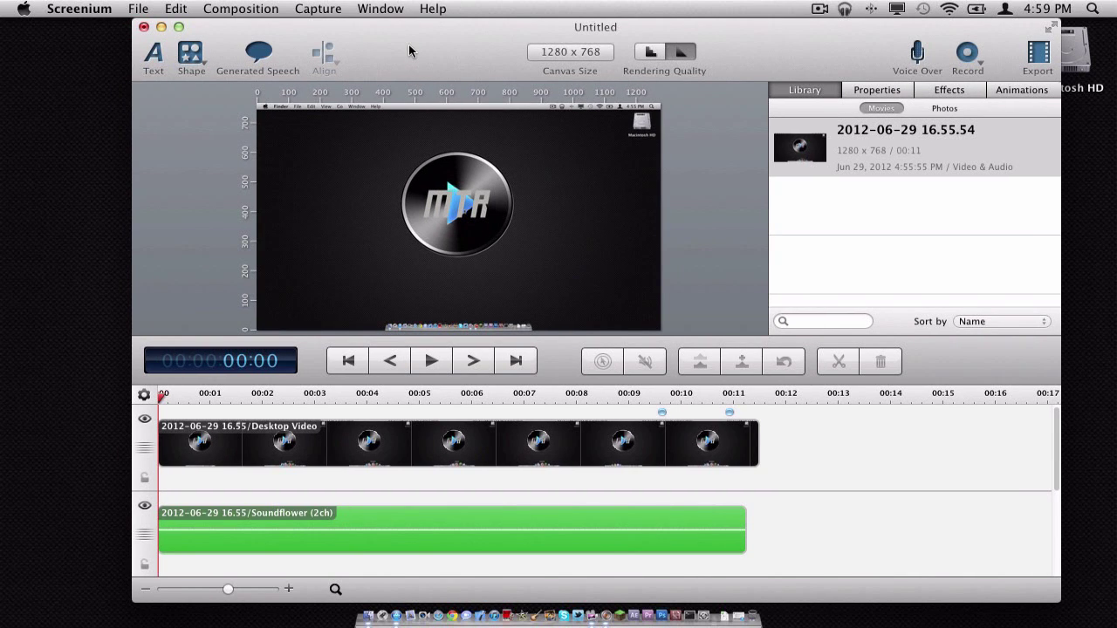